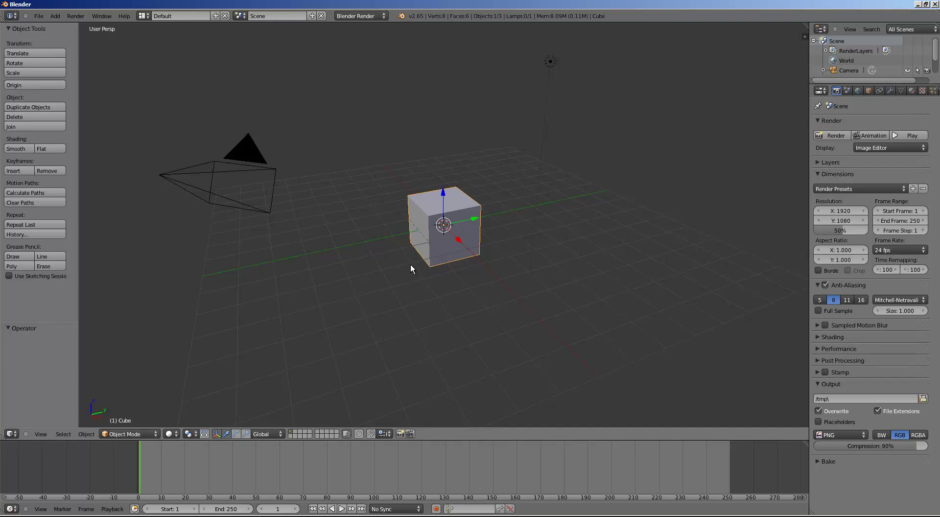
Step: Replace the default cube with a 12-vertex cylinder of radius 1.480
key(x)
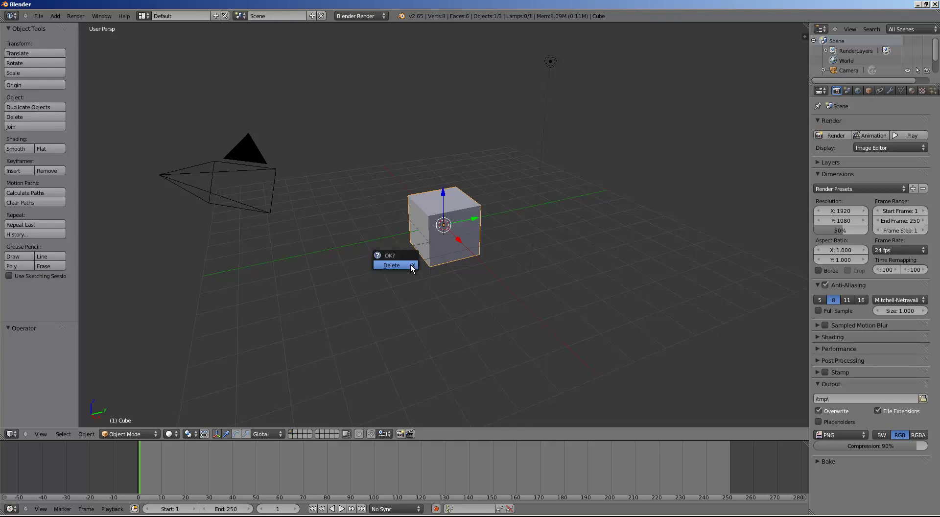
click(412, 269)
click(57, 18)
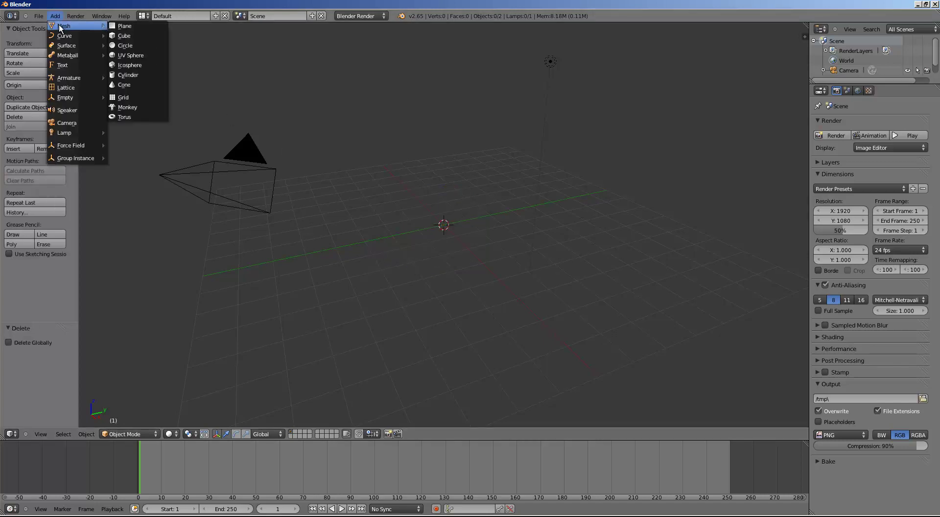
click(140, 73)
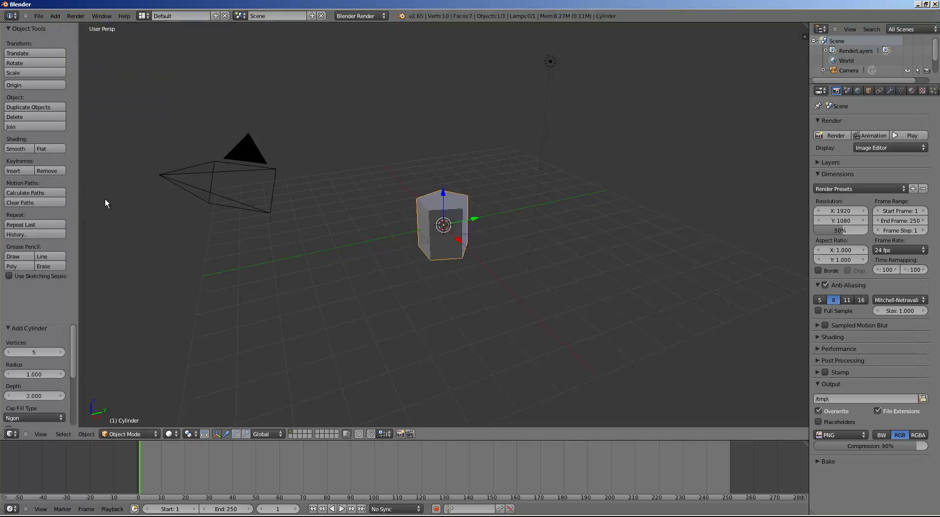
click(41, 351)
text(12)
key(Return)
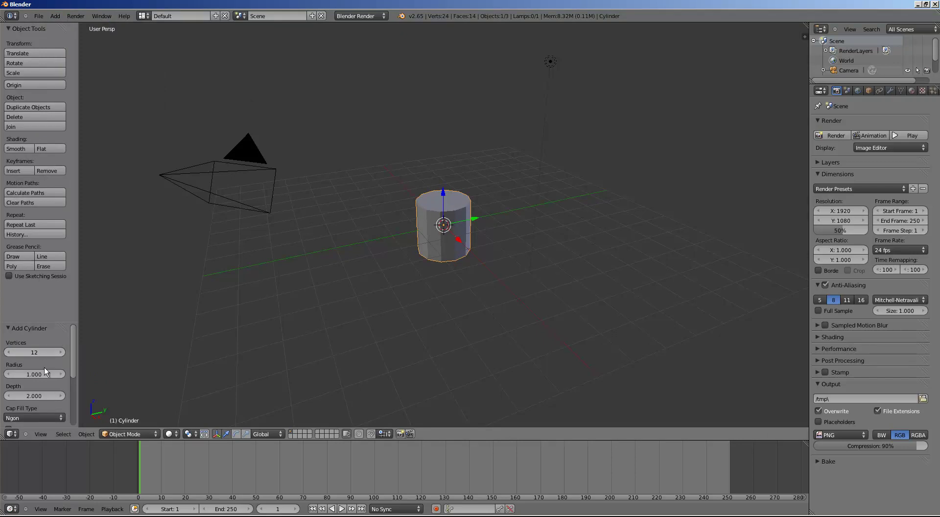
drag(46, 374, 91, 378)
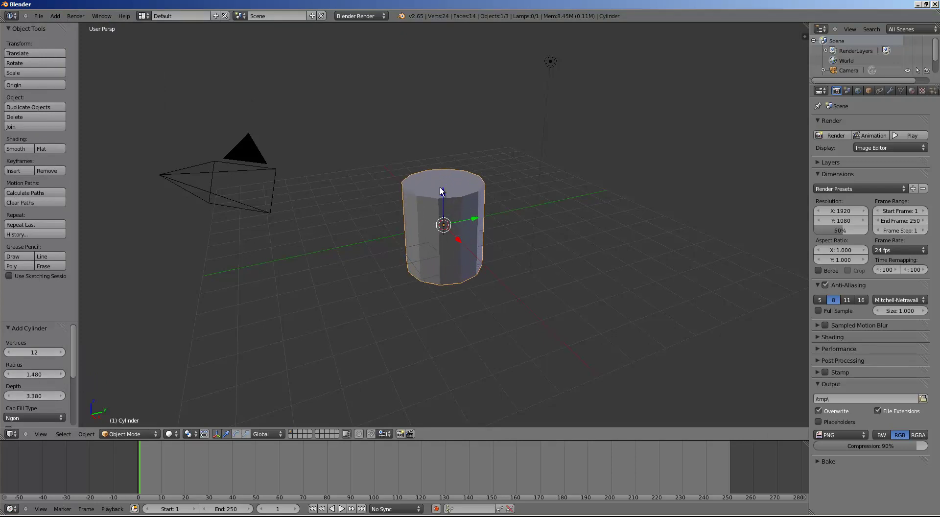
Step: Raise the cylinder along Z to 1.692
drag(442, 190, 449, 155)
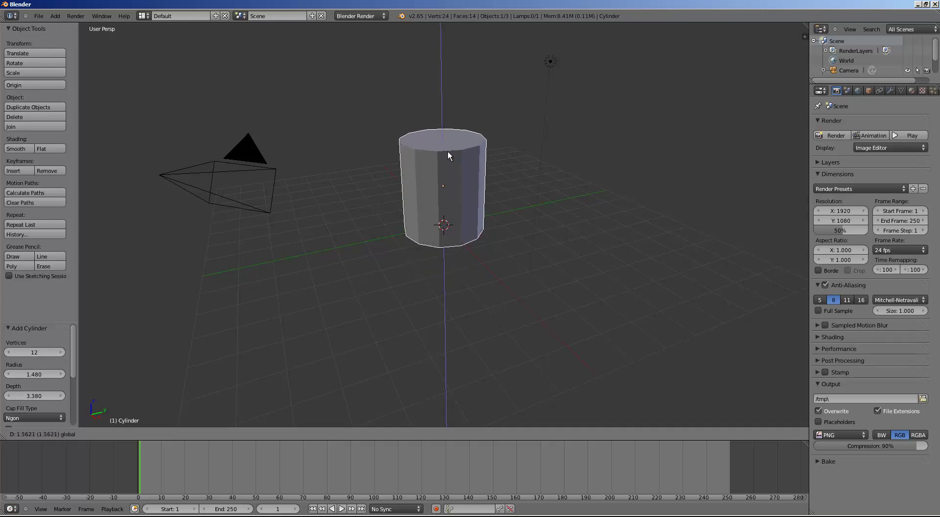
drag(449, 156, 448, 148)
middle_drag(402, 245, 410, 289)
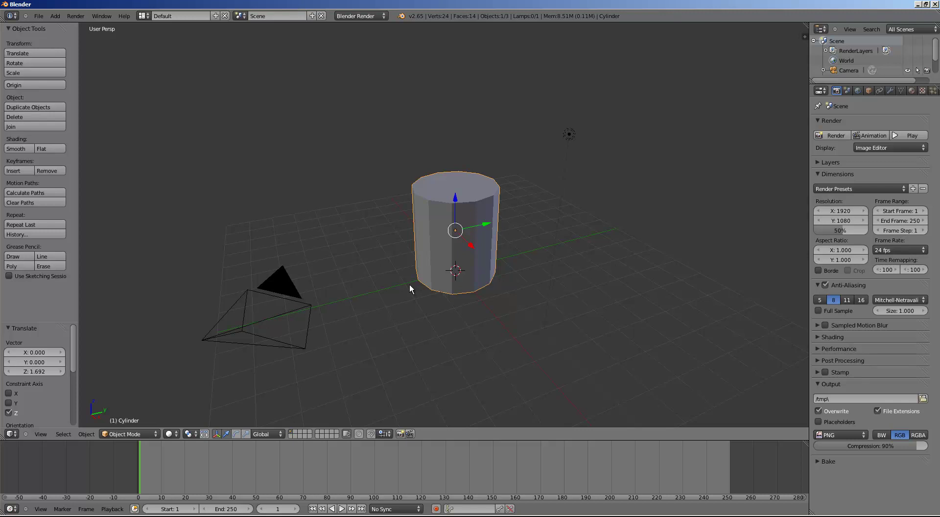
Step: Put the cylinder in Edit Mode with all 24 vertices deselected
click(143, 433)
click(145, 414)
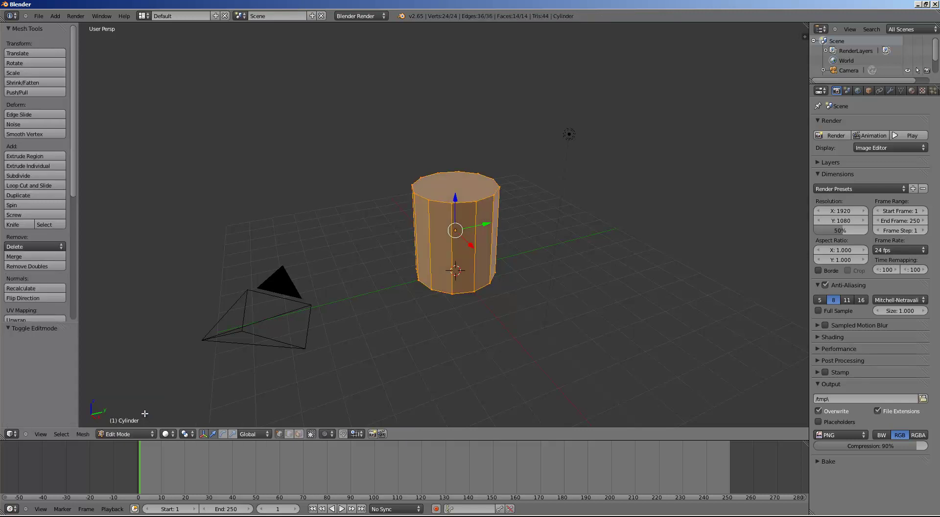
key(a)
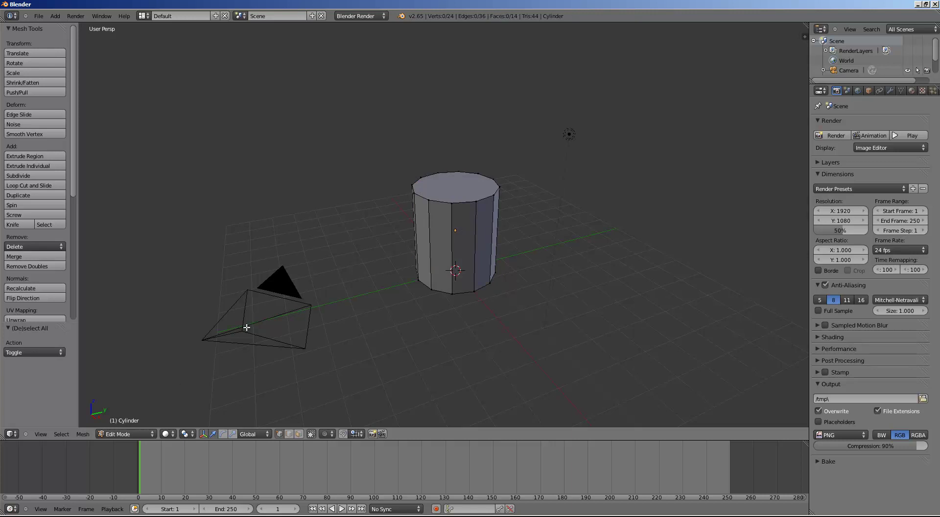
mouse_move(382, 255)
middle_down()
mouse_move(368, 249)
mouse_move(407, 235)
middle_up()
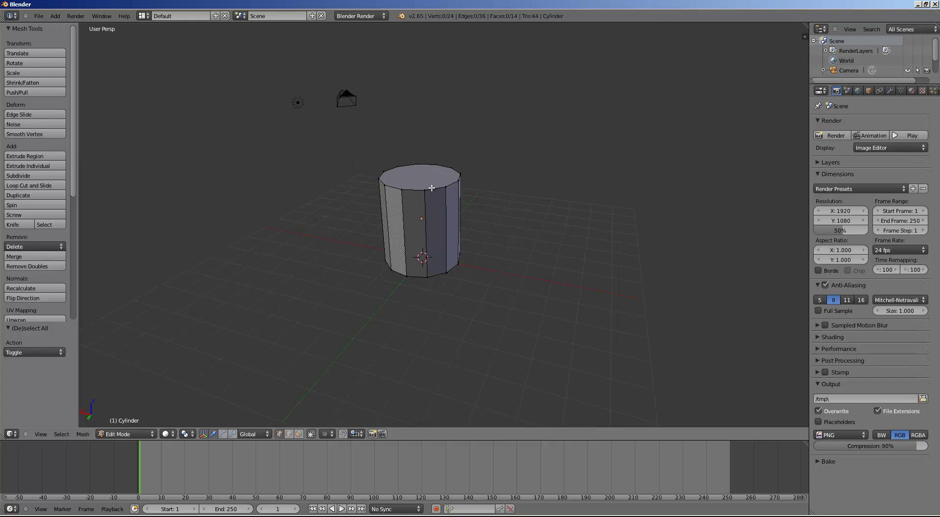
mouse_move(291, 241)
middle_down()
mouse_move(275, 237)
mouse_move(296, 224)
middle_up()
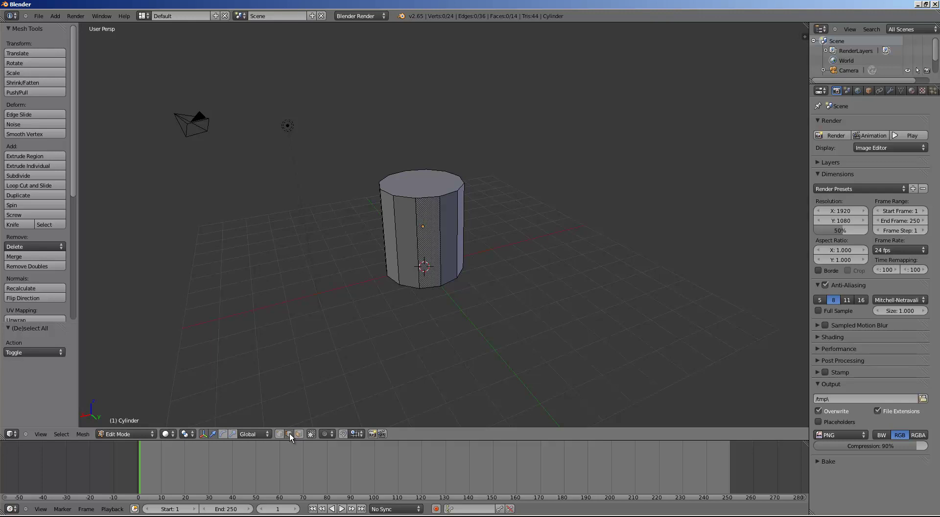
Step: Select the cylinder's top face and start a Loop Cut and Slide
right_click(428, 197)
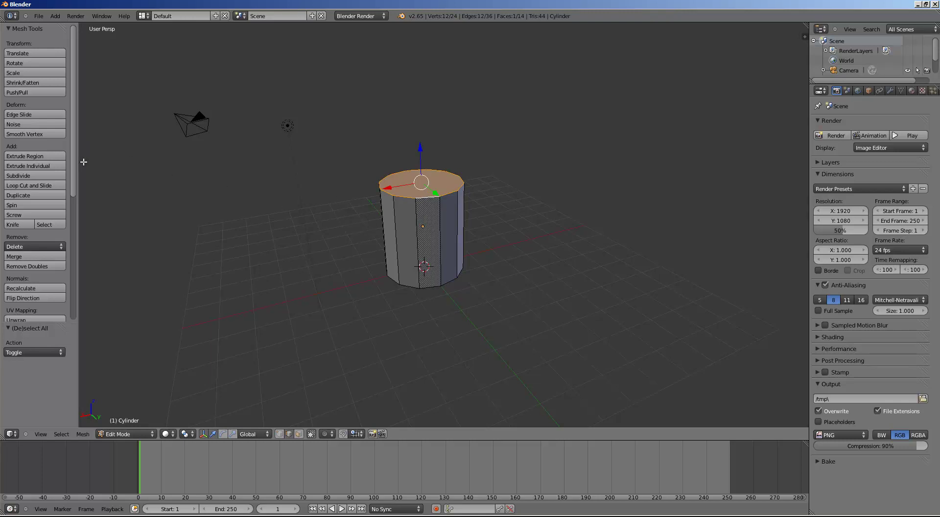
click(57, 185)
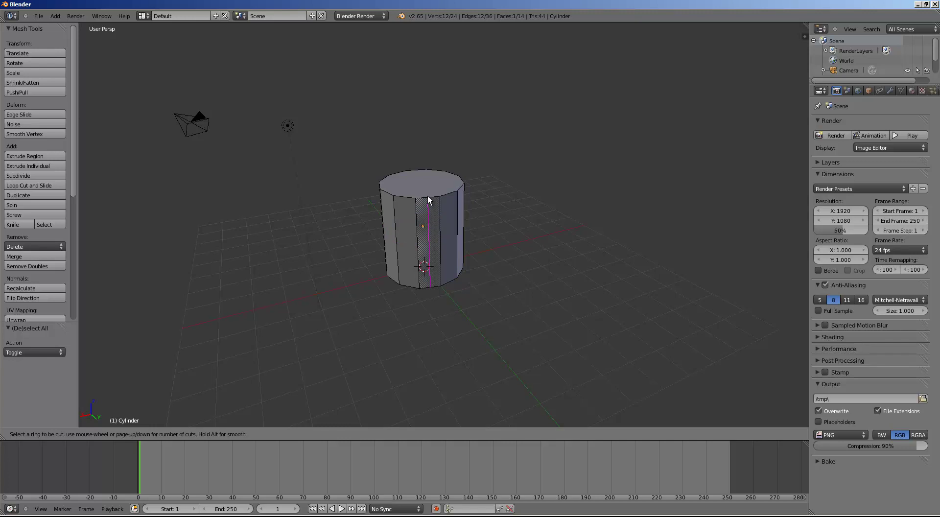
Step: Cut two horizontal edge loops around the cylinder's middle, sliding the second lower
click(425, 238)
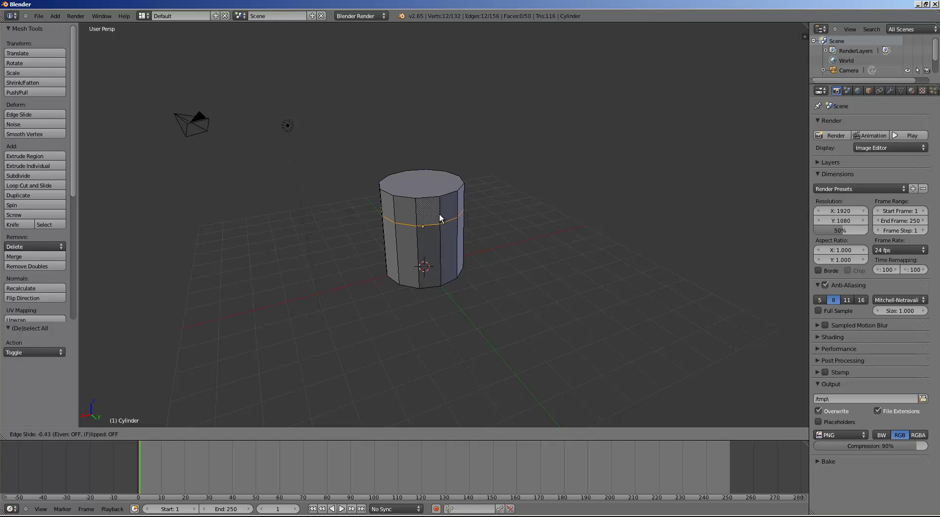
click(439, 214)
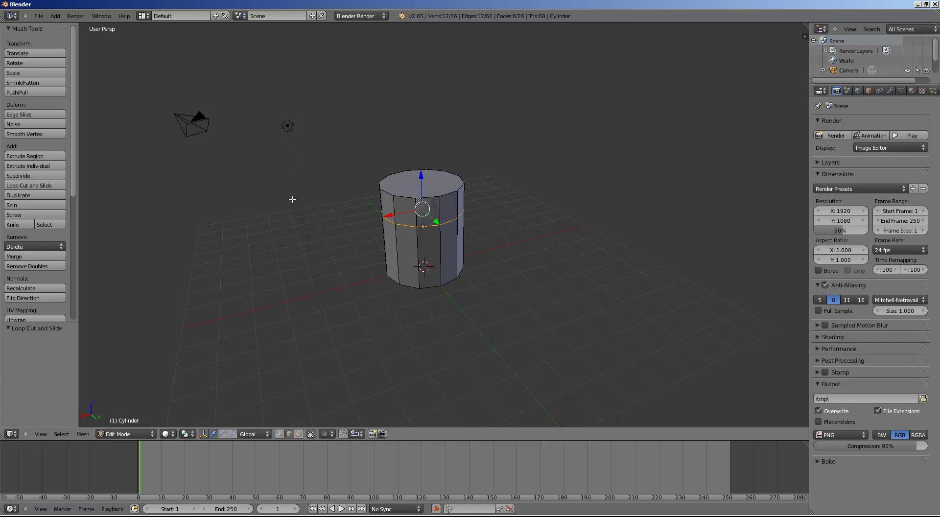
click(49, 185)
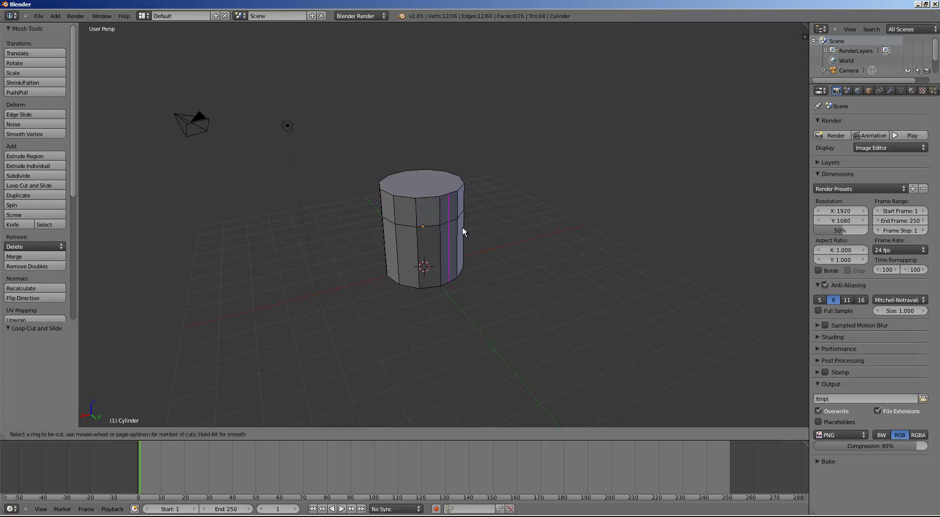
click(436, 243)
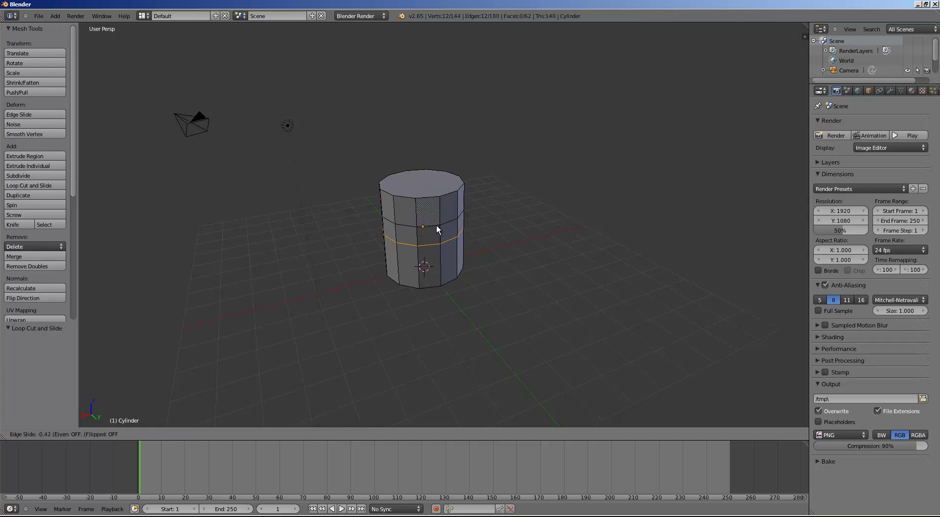
click(436, 232)
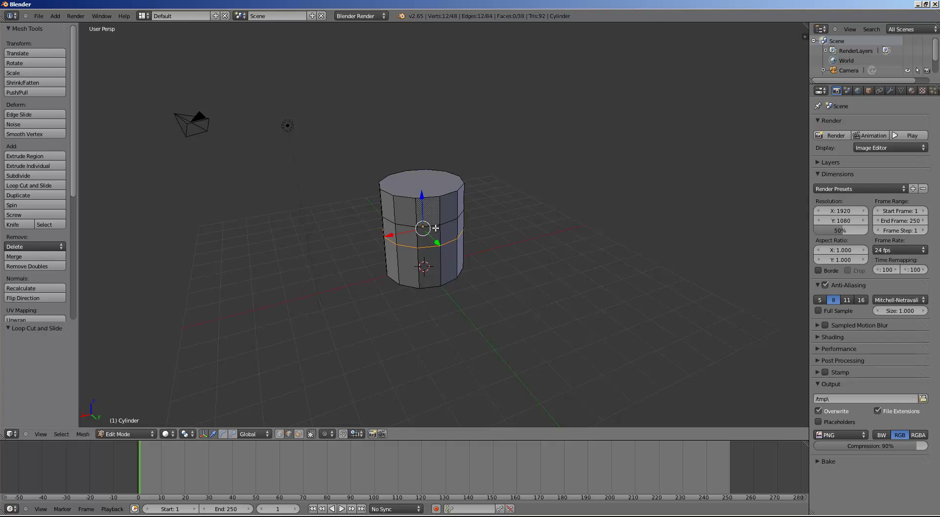
Step: Select both middle edge loops and scale them to 0.277
key(ctrl+z)
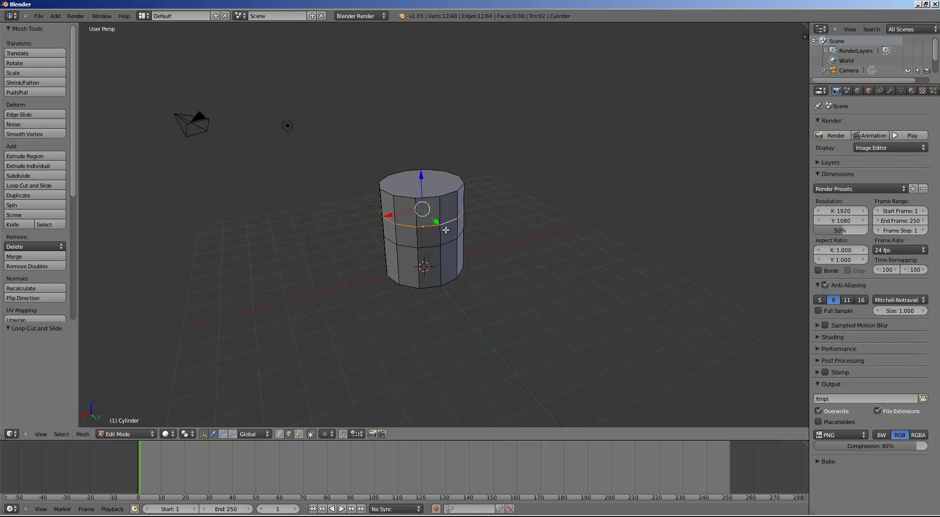
key(ctrl+shift+z)
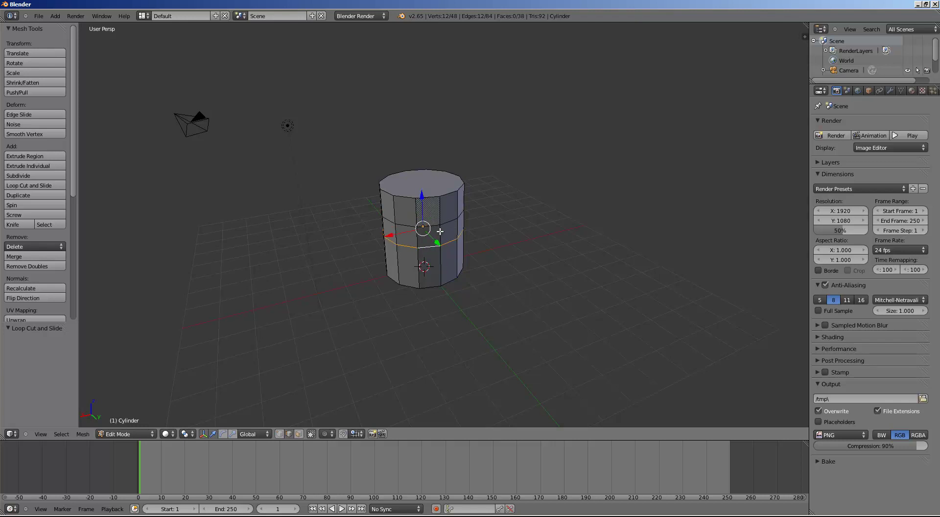
alt+shift+right_click(450, 222)
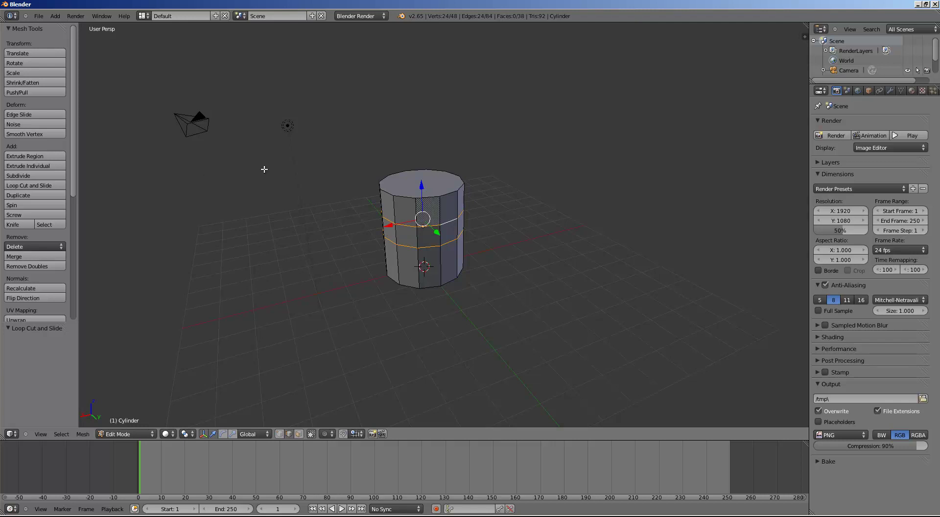
key(s)
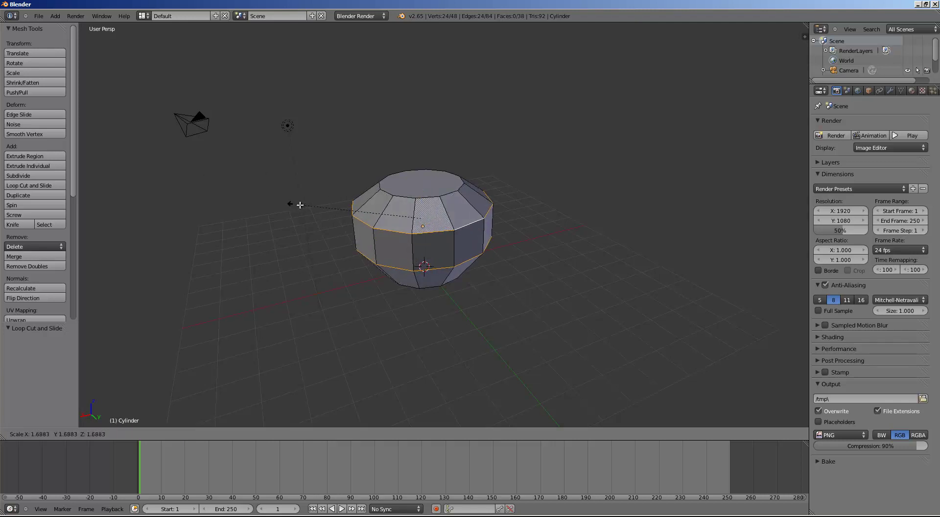
click(411, 236)
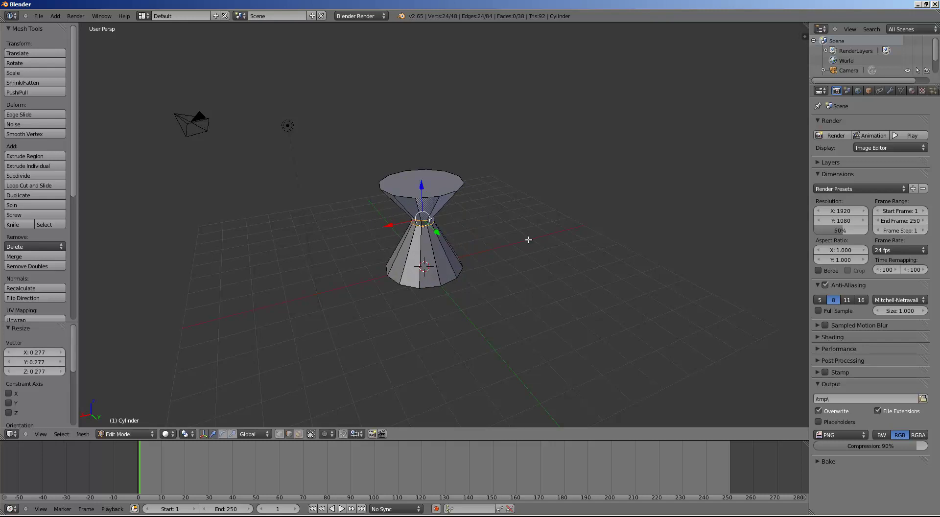
mouse_move(519, 240)
middle_down()
mouse_move(635, 163)
mouse_move(678, 172)
mouse_move(651, 201)
mouse_move(540, 234)
middle_up()
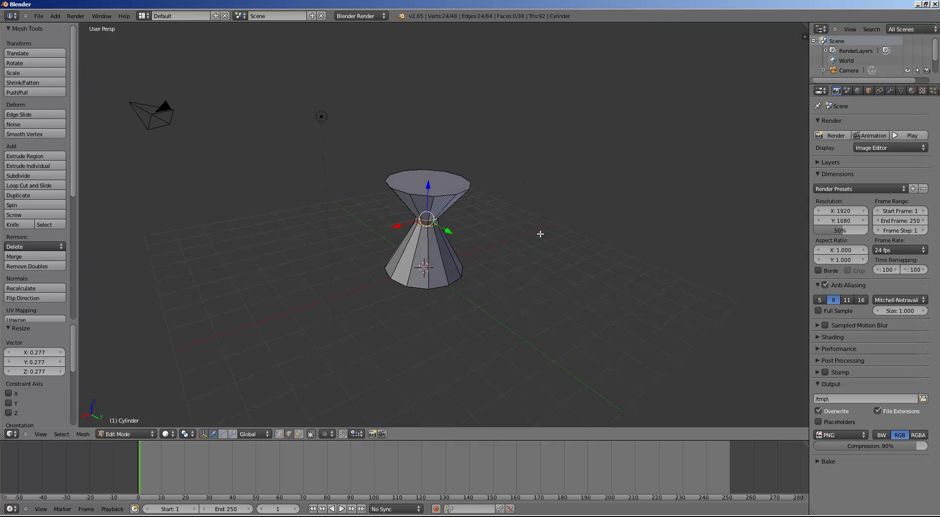
Step: Switch to Face select mode and select one lower-cone side face, undoing a trial move
right_click(436, 258)
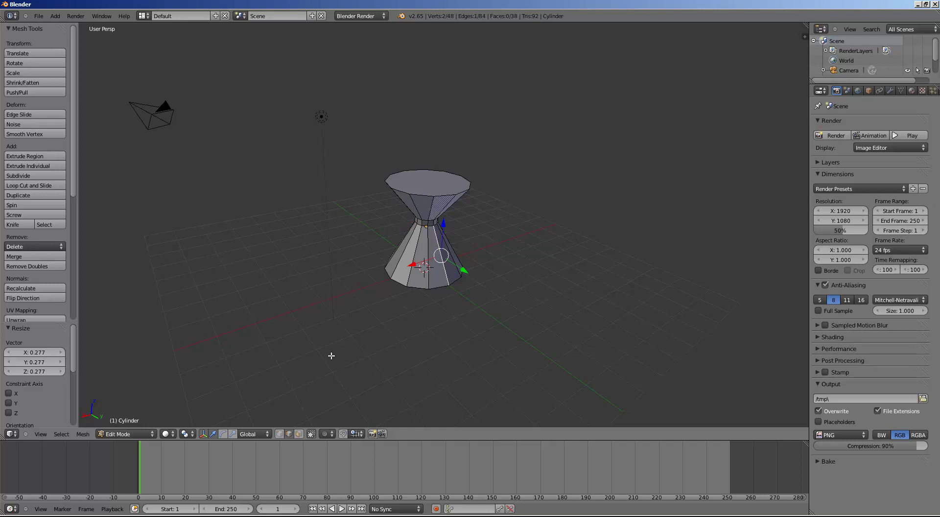
click(299, 434)
right_click(436, 269)
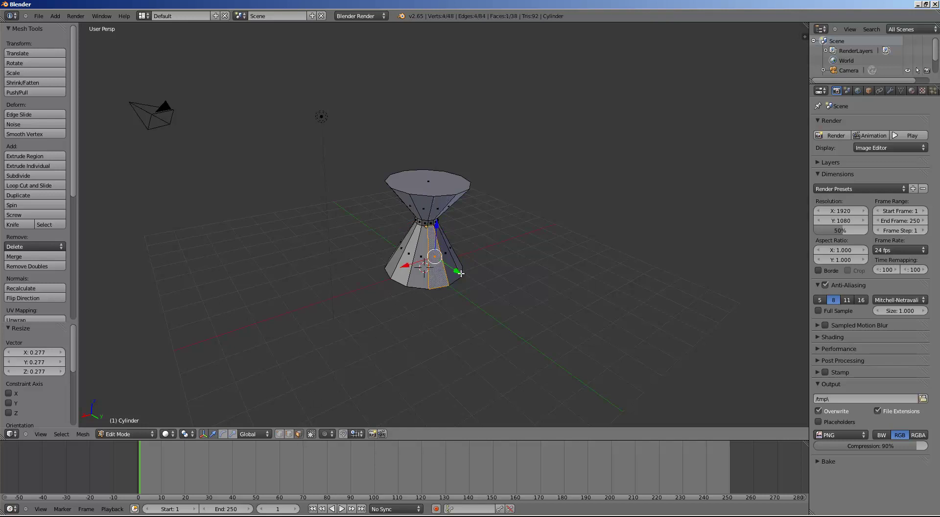
drag(437, 227, 442, 229)
key(ctrl+z)
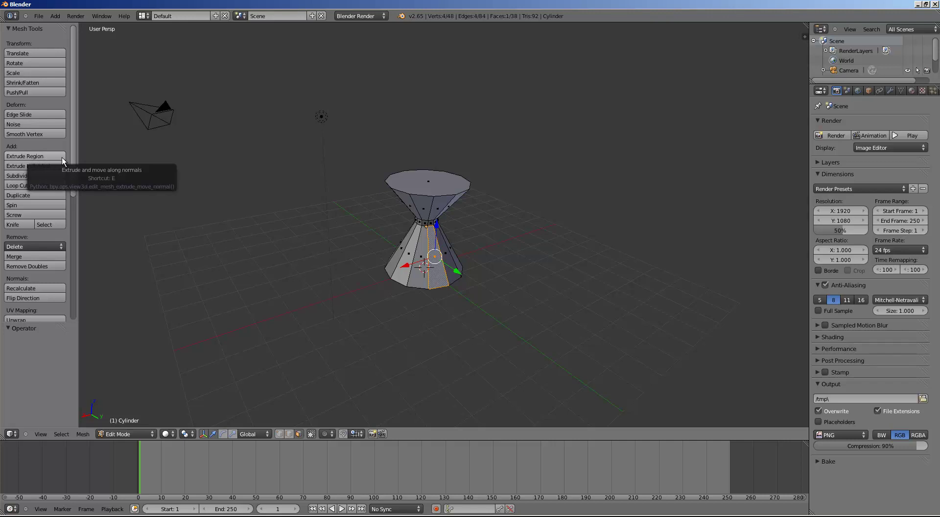
Step: Extrude the selected lower-cone face outward twice with Extrude Region
click(46, 155)
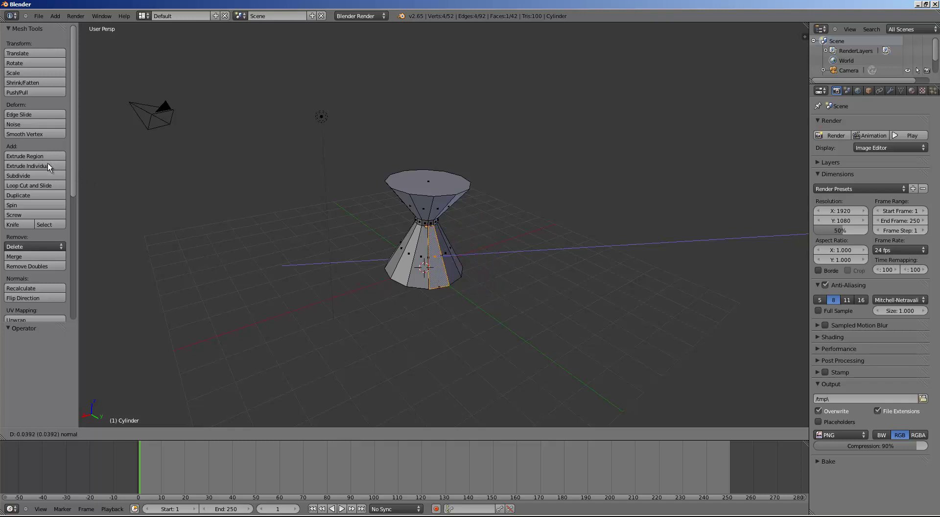
click(63, 172)
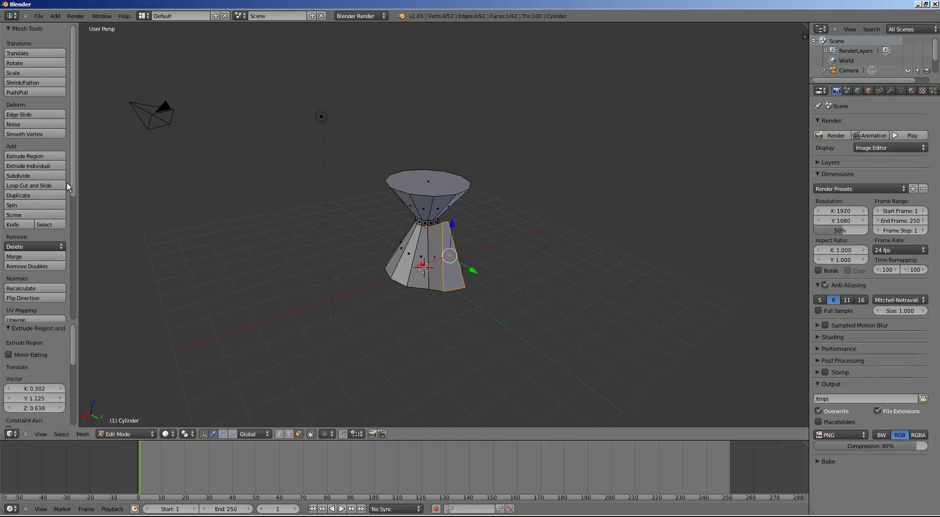
click(47, 156)
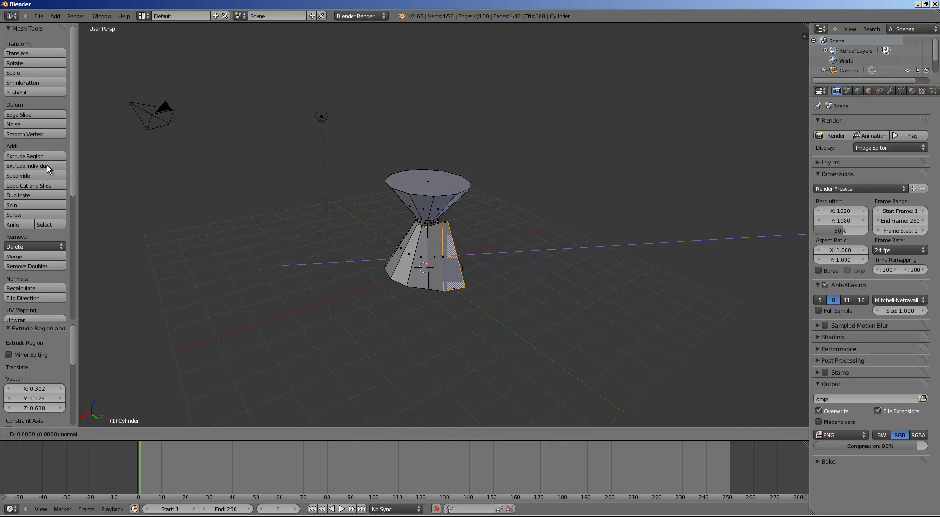
click(73, 179)
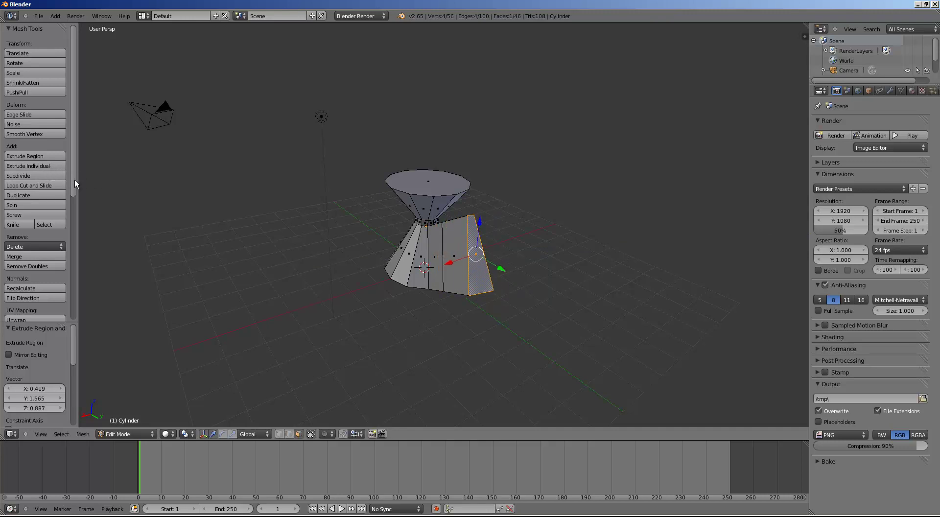
mouse_move(335, 249)
middle_down()
mouse_move(344, 265)
mouse_move(276, 269)
mouse_move(365, 266)
mouse_move(357, 266)
mouse_move(366, 254)
mouse_move(329, 256)
middle_up()
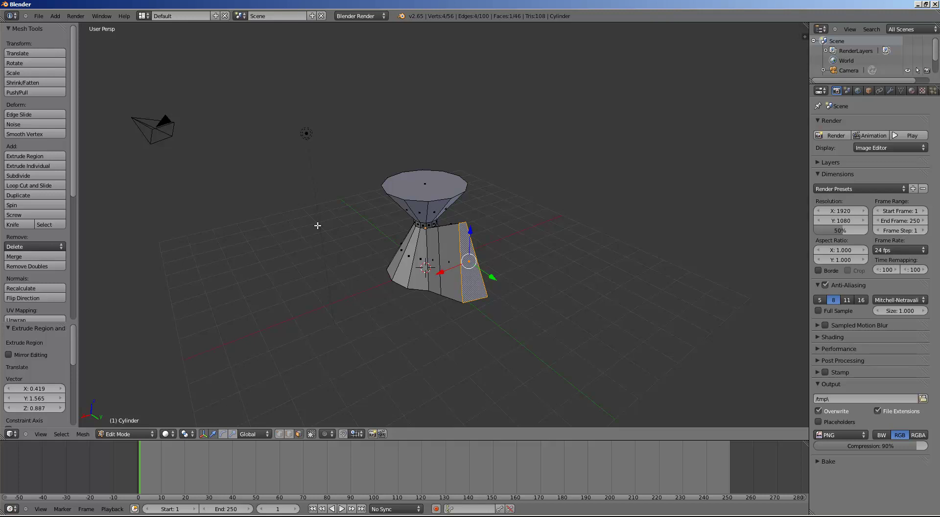
mouse_move(327, 240)
middle_down()
mouse_move(353, 265)
mouse_move(417, 269)
mouse_move(438, 256)
middle_up()
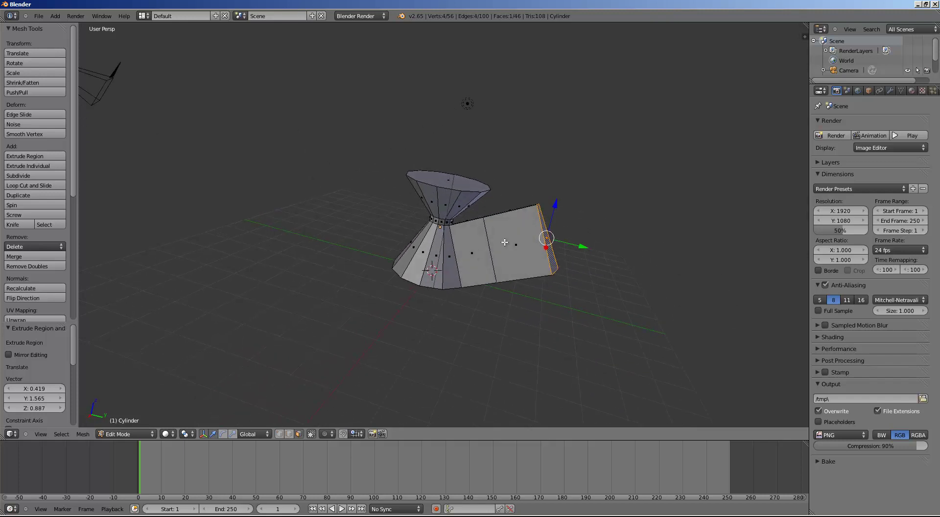
mouse_move(521, 332)
middle_down()
mouse_move(439, 330)
mouse_move(499, 285)
middle_up()
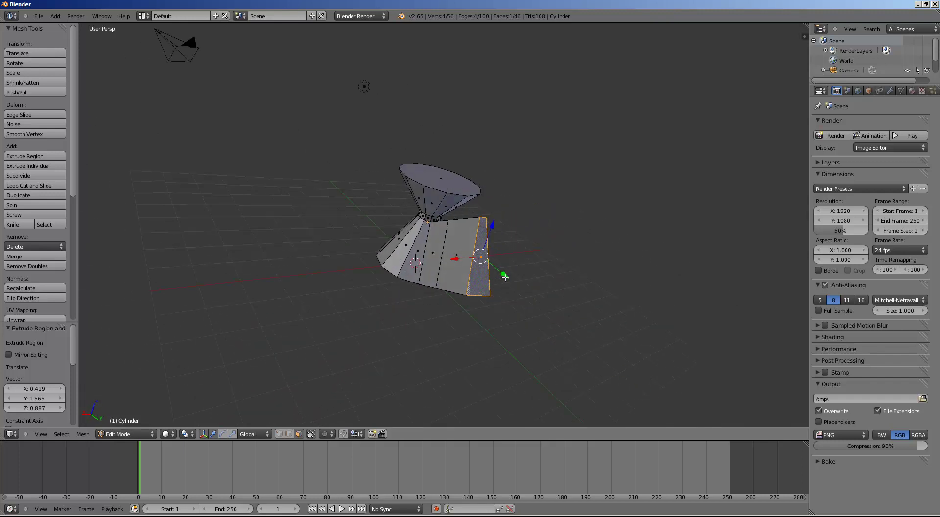
Step: Try nudging the extruded face, then undo back to a single extrusion
key(g)
key(y)
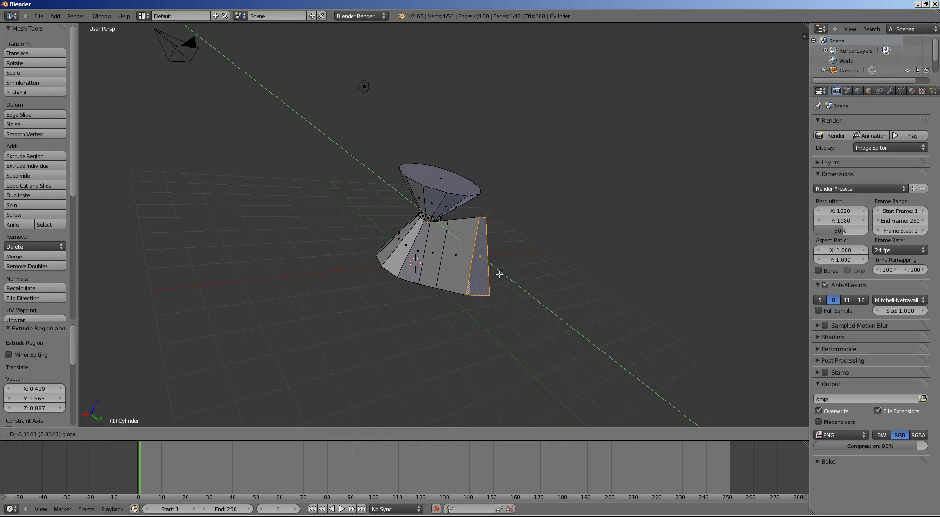
click(500, 277)
key(g)
key(z)
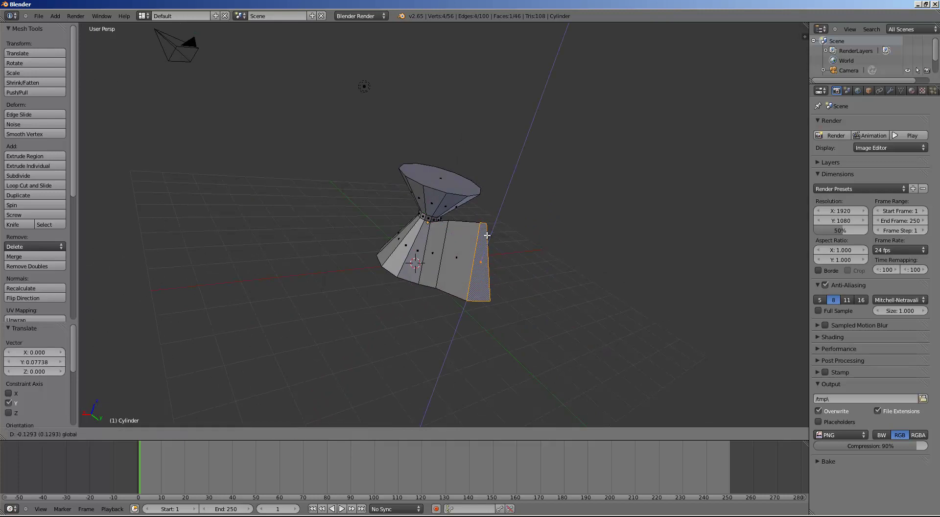
key(Escape)
key(ctrl+z)
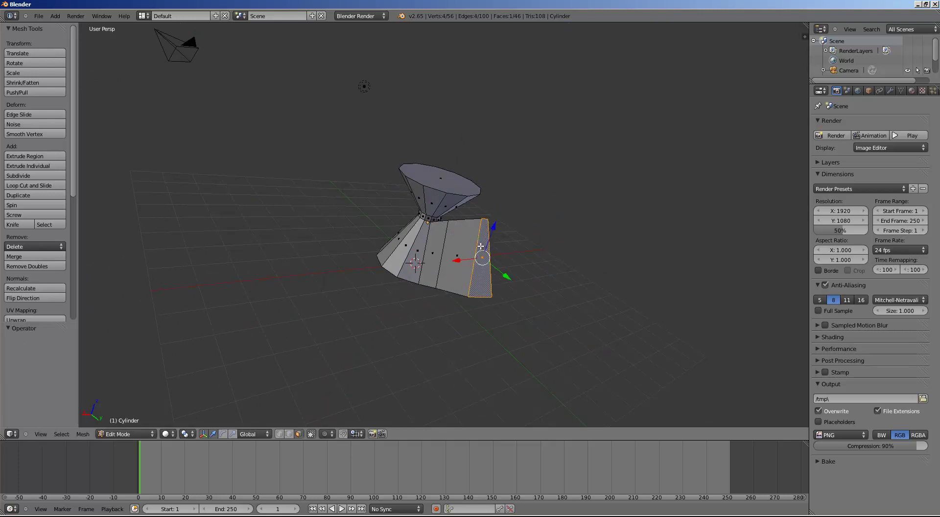
key(ctrl+z)
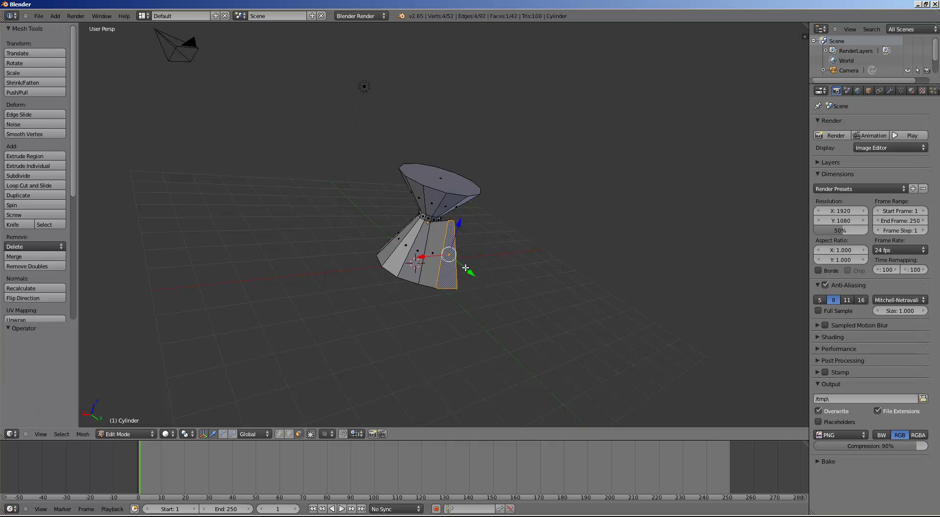
Step: Shift the fin face slightly along Y and lower it 0.922 along Z
key(g)
key(y)
click(467, 273)
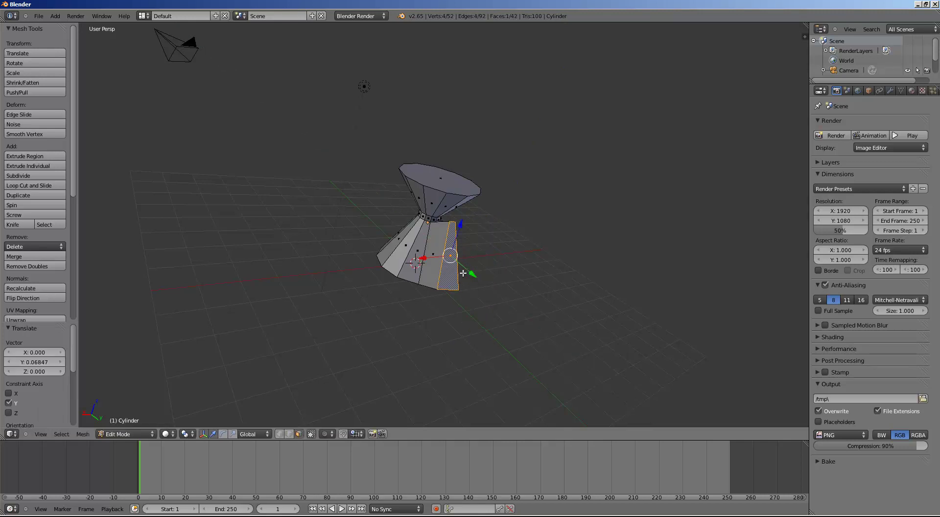
key(g)
key(z)
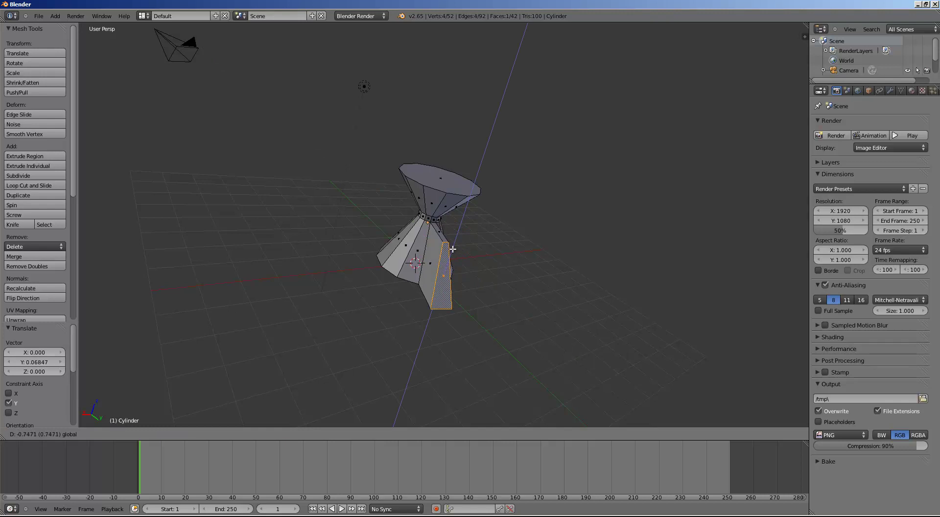
click(389, 292)
Step: Select two neighbouring front faces of the lower cone
mouse_move(336, 292)
middle_down()
mouse_move(314, 296)
mouse_move(348, 295)
mouse_move(222, 287)
mouse_move(231, 290)
middle_up()
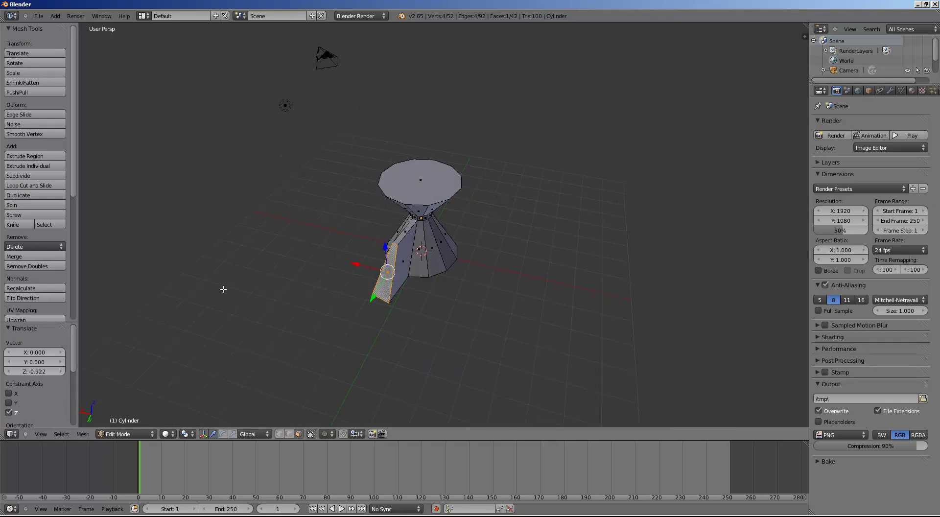
mouse_move(255, 275)
middle_down()
mouse_move(226, 254)
mouse_move(122, 232)
middle_up()
right_click(436, 255)
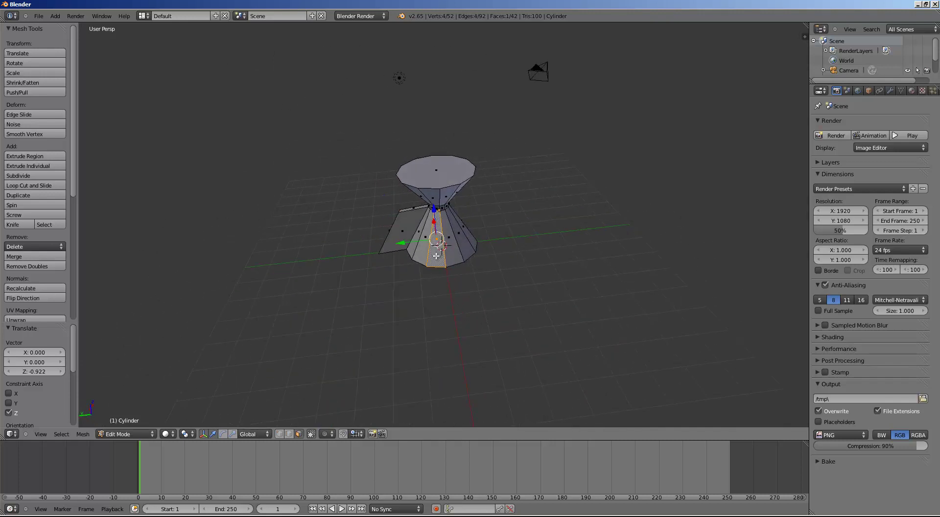
shift+right_click(466, 246)
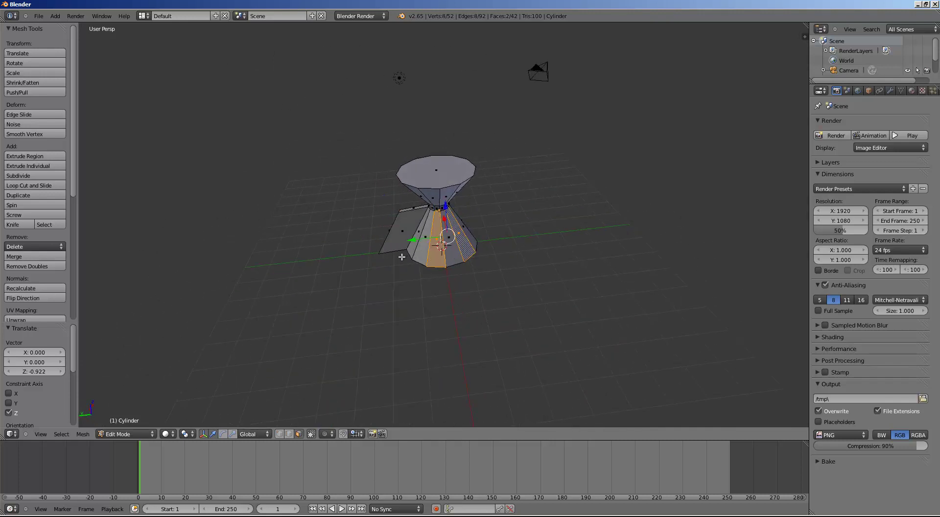
click(47, 165)
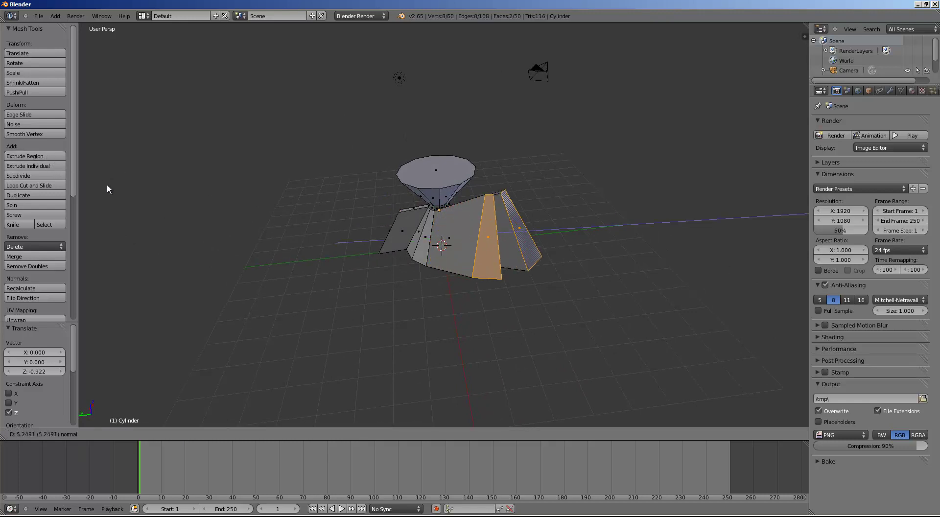
key(z)
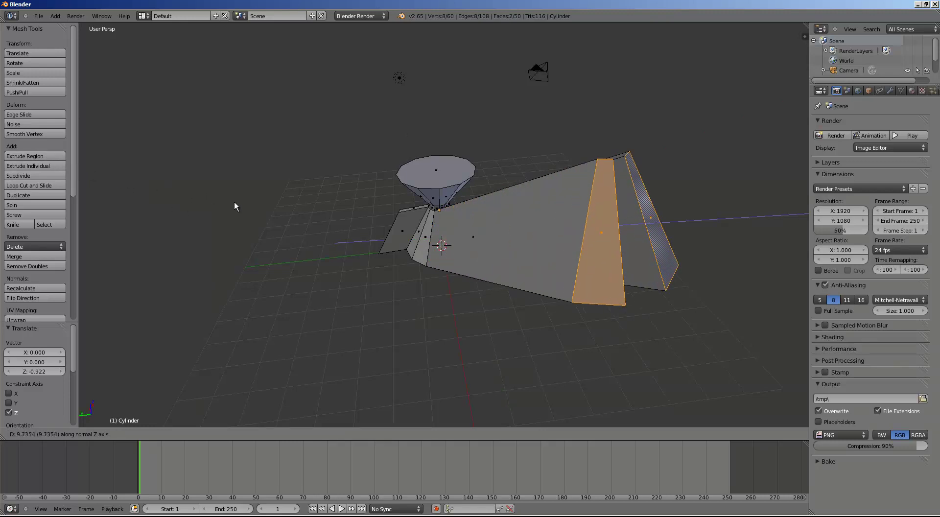
click(273, 219)
mouse_move(273, 219)
middle_down()
mouse_move(314, 191)
mouse_move(330, 304)
mouse_move(321, 309)
mouse_move(329, 286)
middle_up()
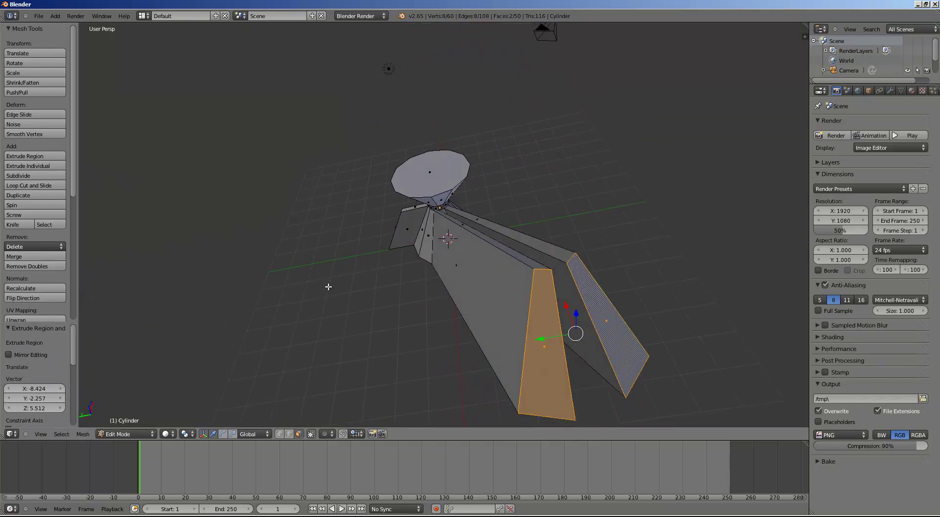
key(ctrl+z)
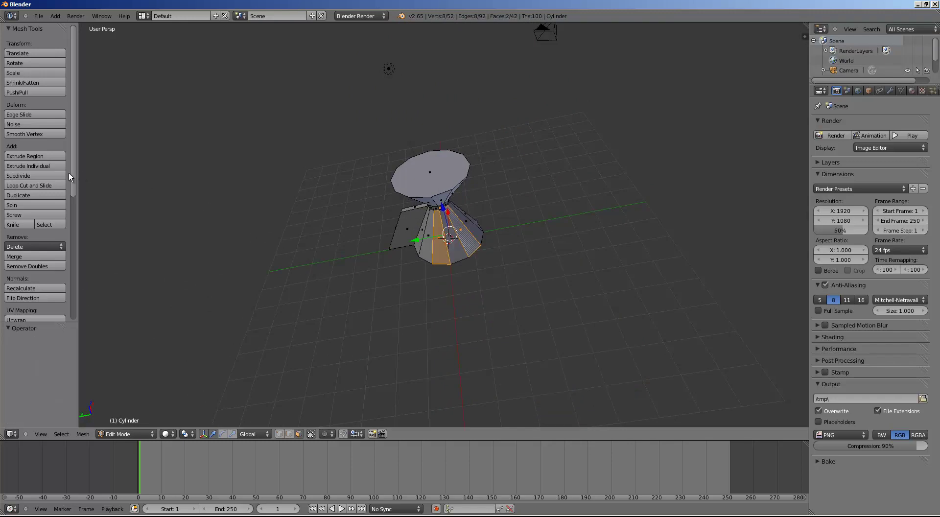
Step: Extrude the two faces individually by 0.07568, then deselect everything
click(53, 166)
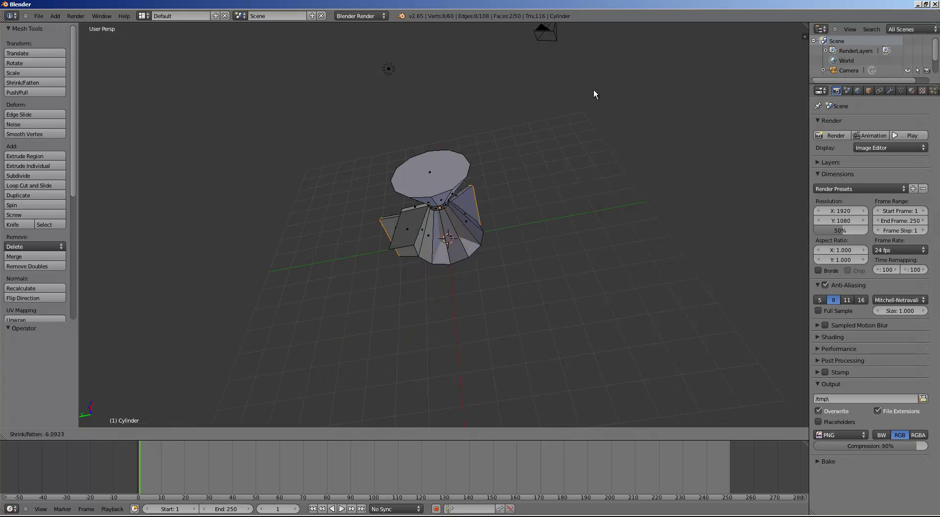
click(595, 164)
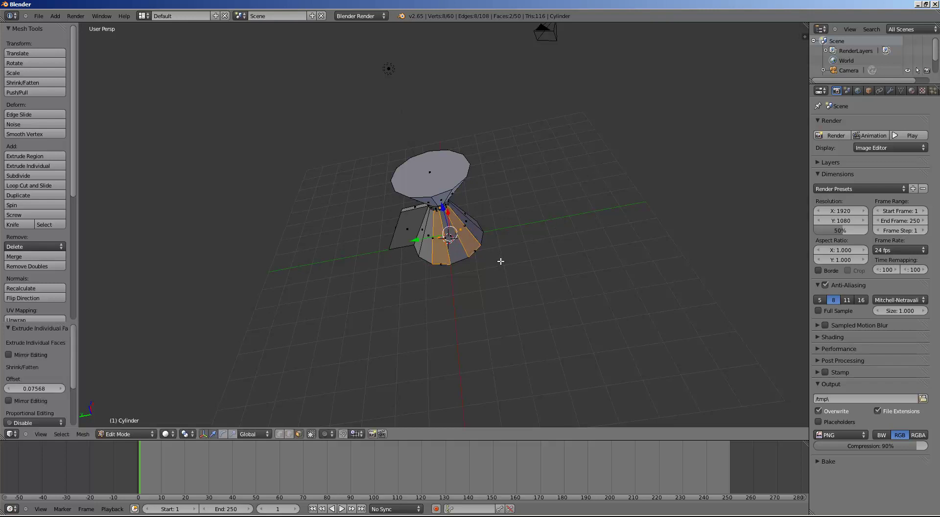
key(a)
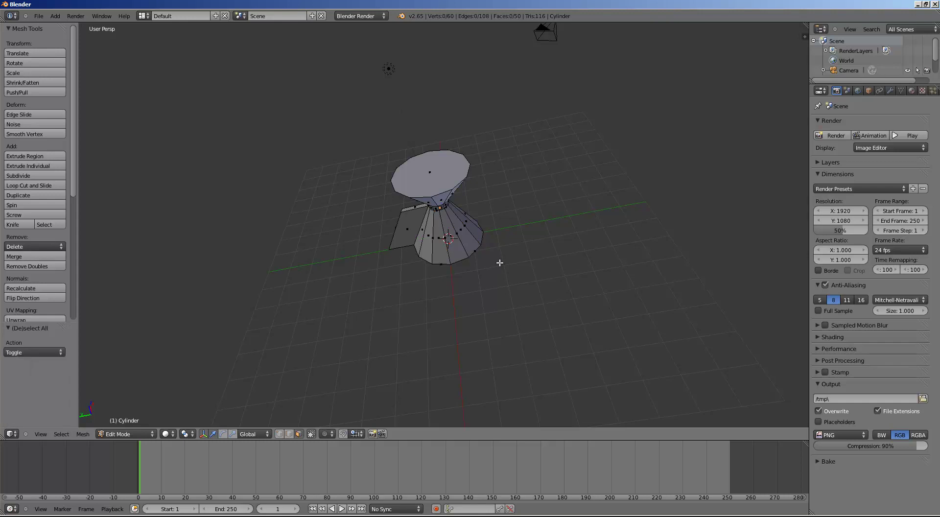
mouse_move(508, 288)
middle_down()
mouse_move(508, 248)
mouse_move(561, 231)
middle_up()
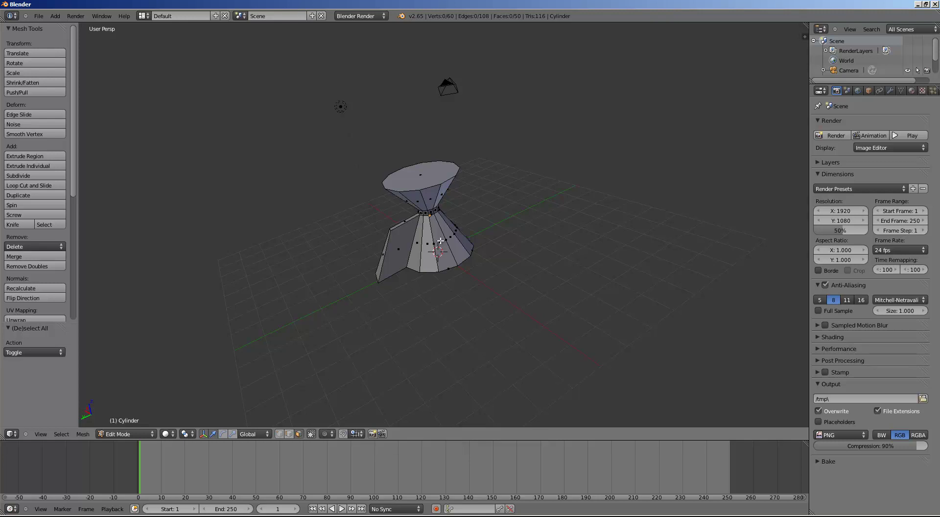
Step: Select the lower cone with L and extrude its faces individually twice, the second by 2.581
key(l)
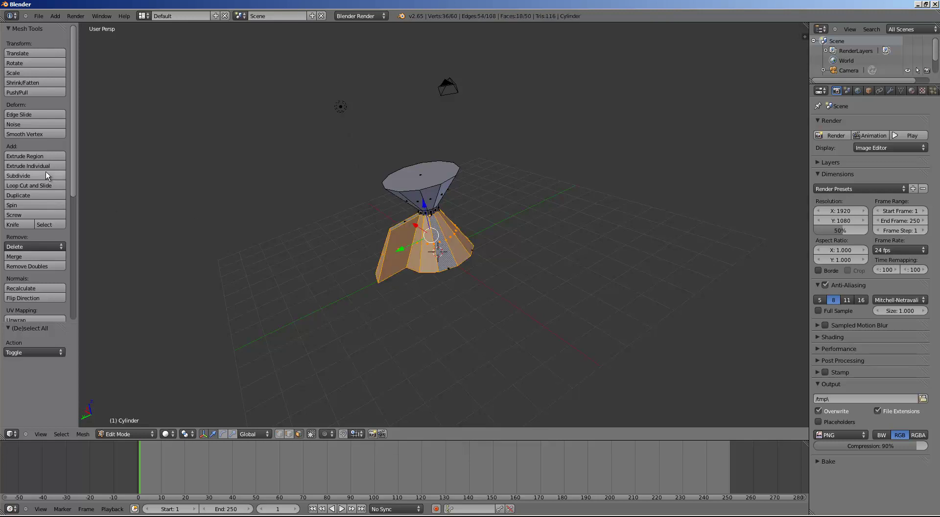
click(46, 168)
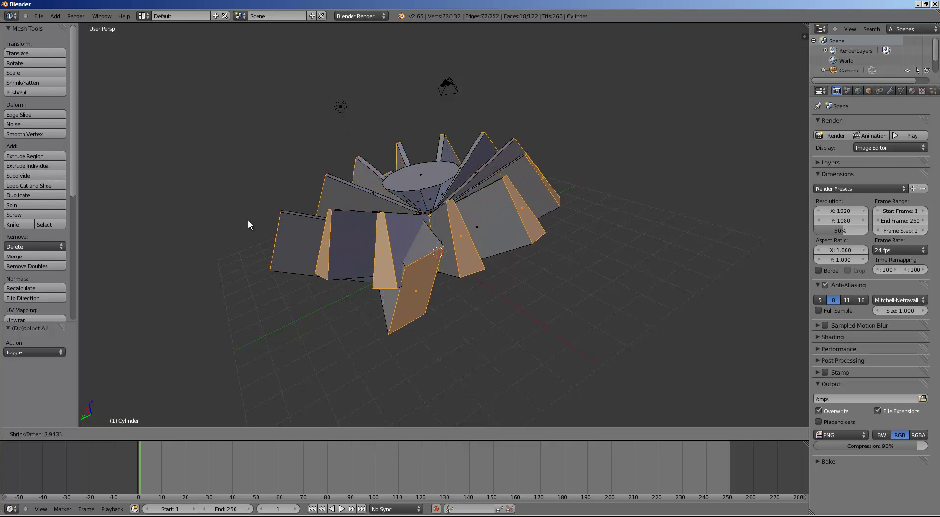
click(488, 231)
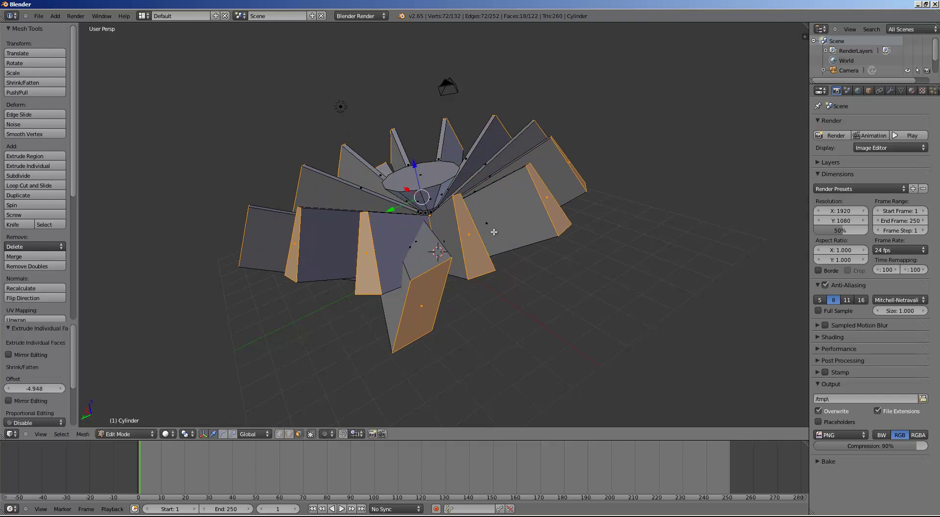
middle_drag(490, 233, 519, 298)
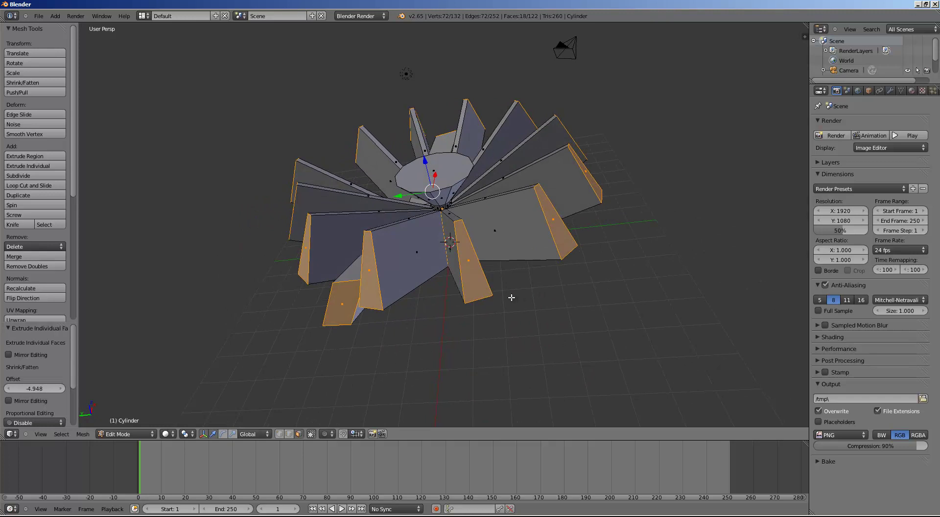
click(42, 168)
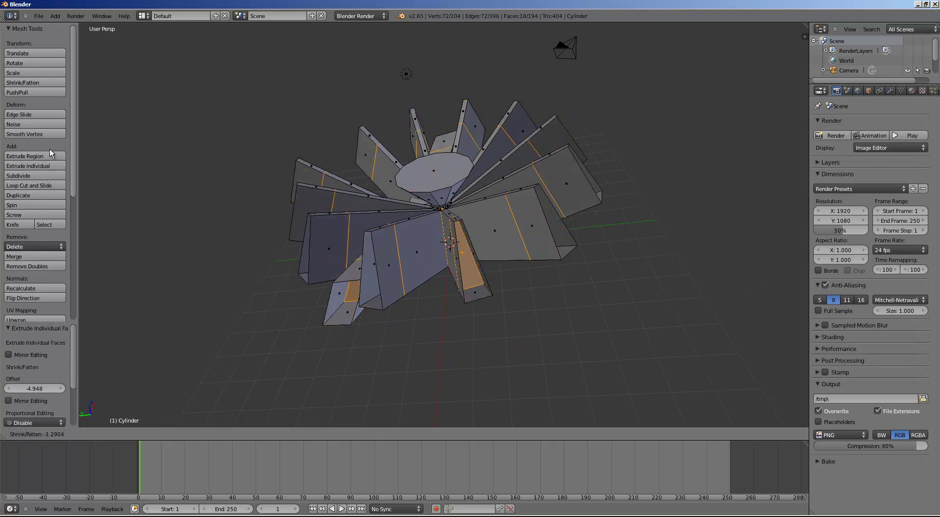
click(48, 134)
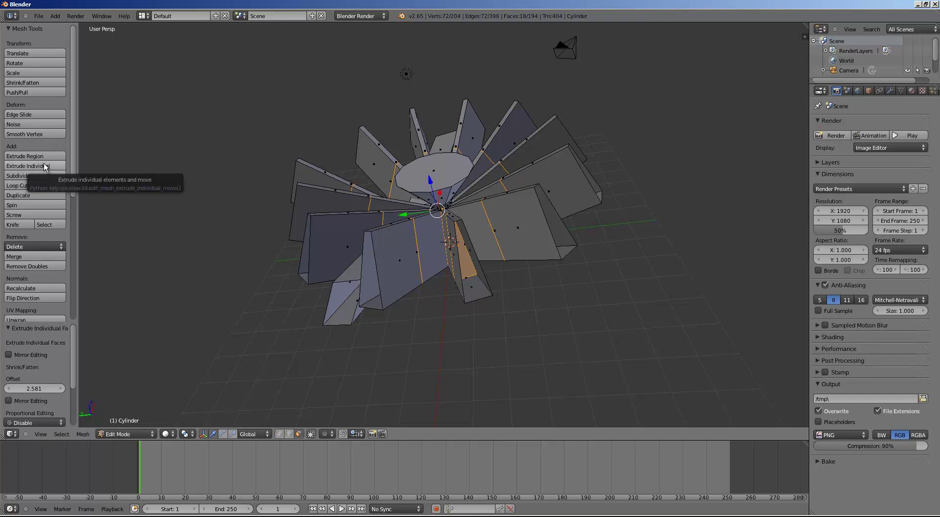
Step: Extrude the fins downward, then extrude them individually again by 2.814
click(44, 156)
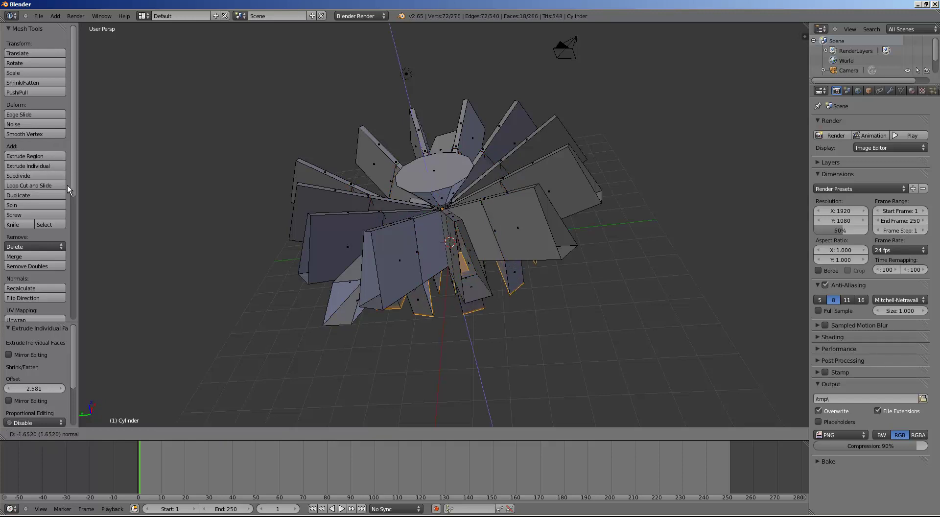
click(113, 228)
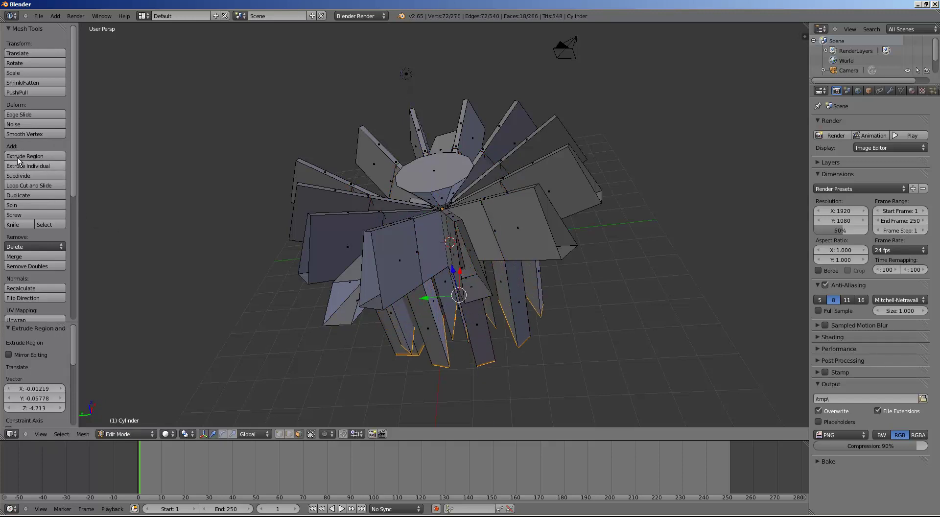
click(36, 165)
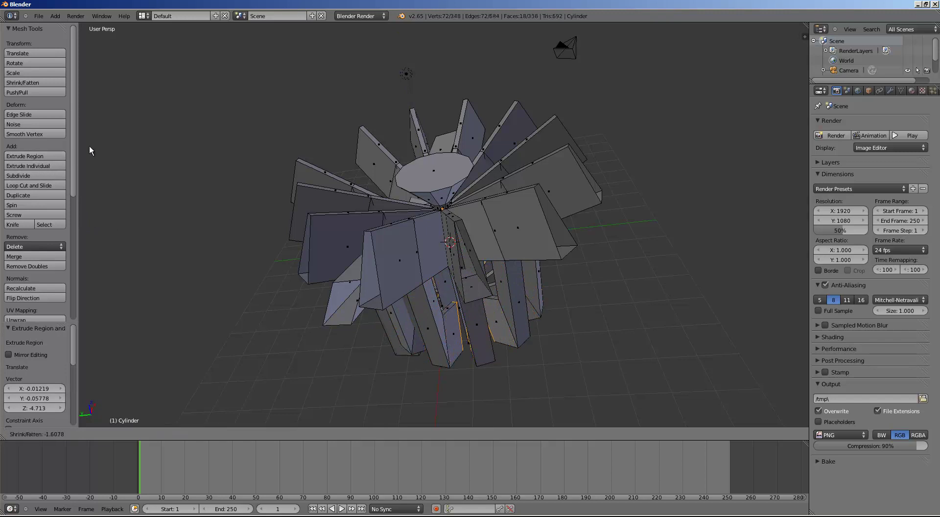
click(117, 133)
mouse_move(185, 231)
middle_down()
mouse_move(359, 85)
mouse_move(665, 283)
mouse_move(730, 302)
middle_up()
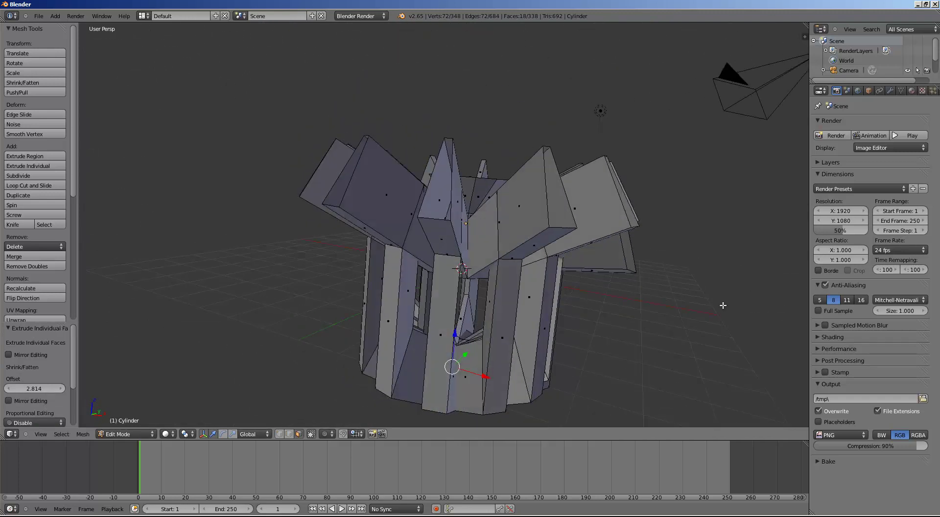
Step: Deselect everything on the crown mesh and bring its upper rim into view
key(a)
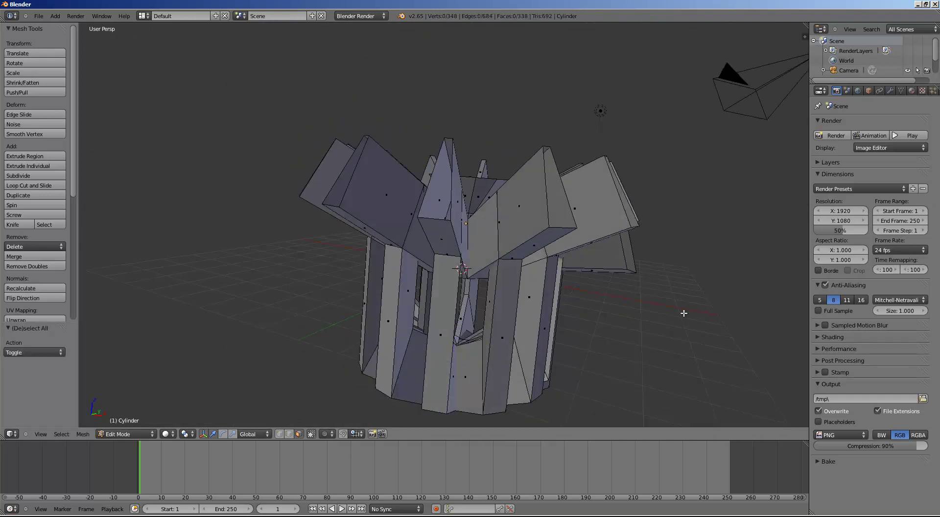
middle_drag(693, 306, 508, 299)
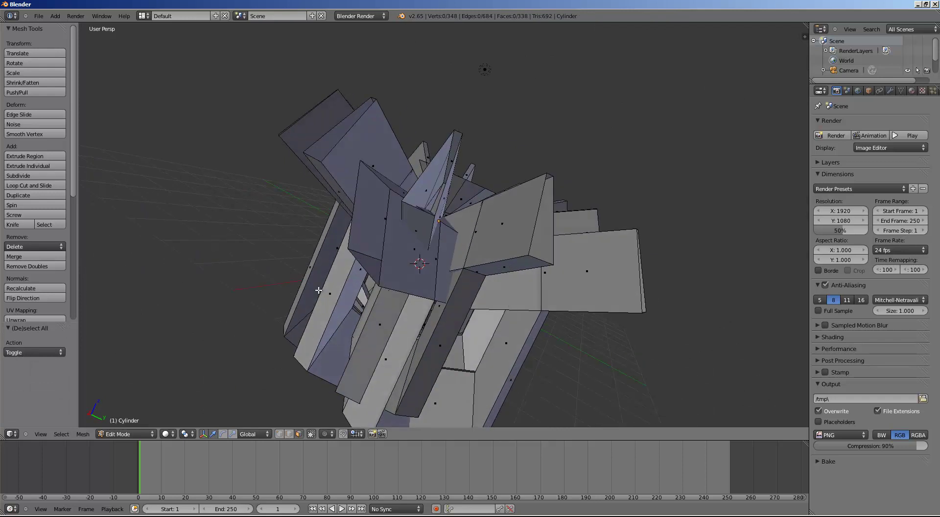
scroll(317, 286, down, 3)
mouse_move(316, 287)
middle_down()
mouse_move(378, 322)
mouse_move(332, 267)
middle_up()
scroll(320, 257, up, 2)
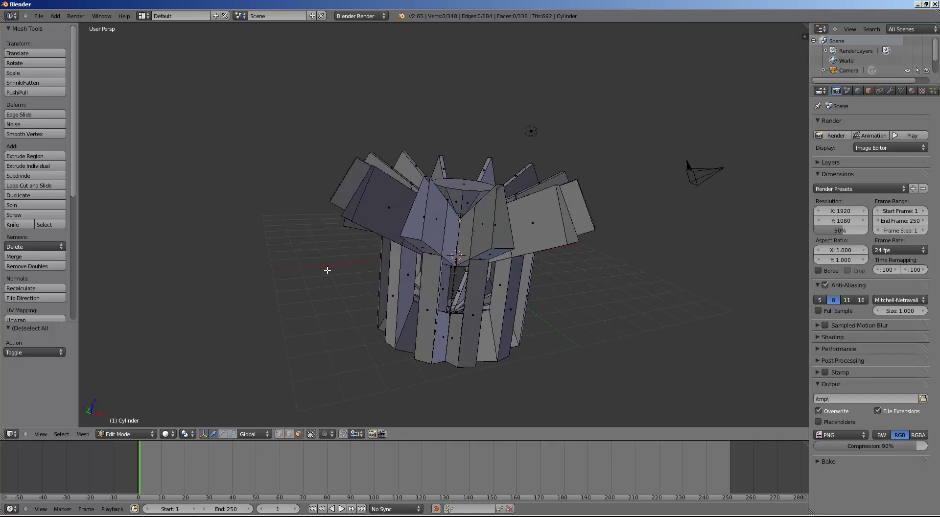
scroll(327, 269, up, 1)
Step: In edge select mode, pick one upper-rim vertex and start extruding a new vertex
click(289, 434)
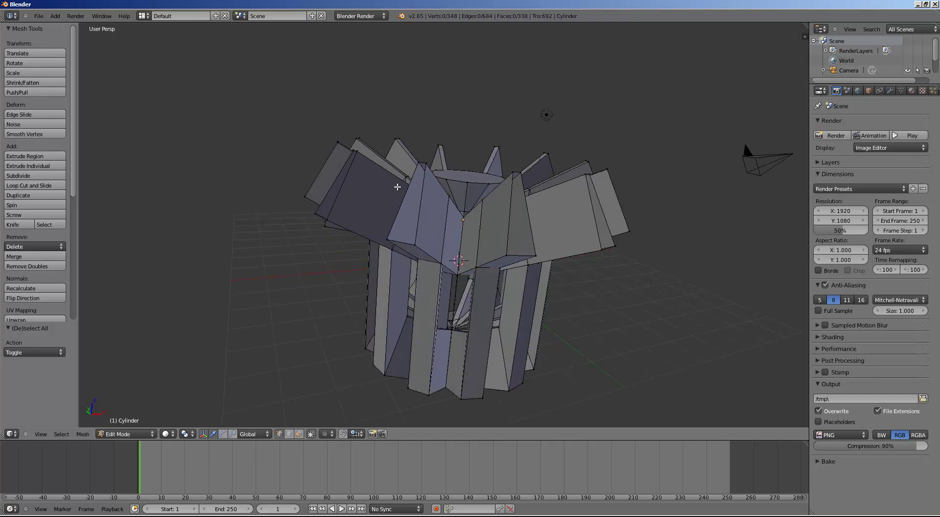
right_click(426, 163)
key(e)
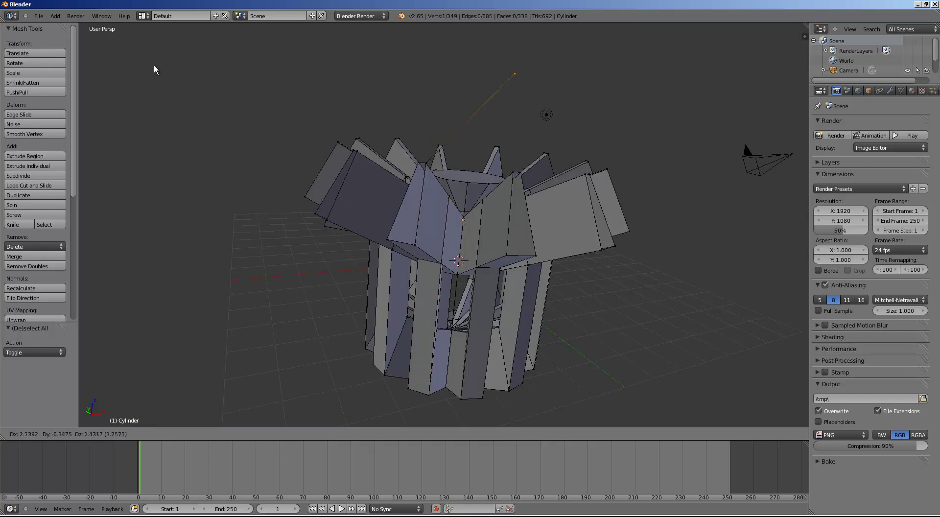
Step: Place the extruded vertex, move it down along Z and right along X, then delete it
click(177, 68)
middle_drag(618, 103, 589, 104)
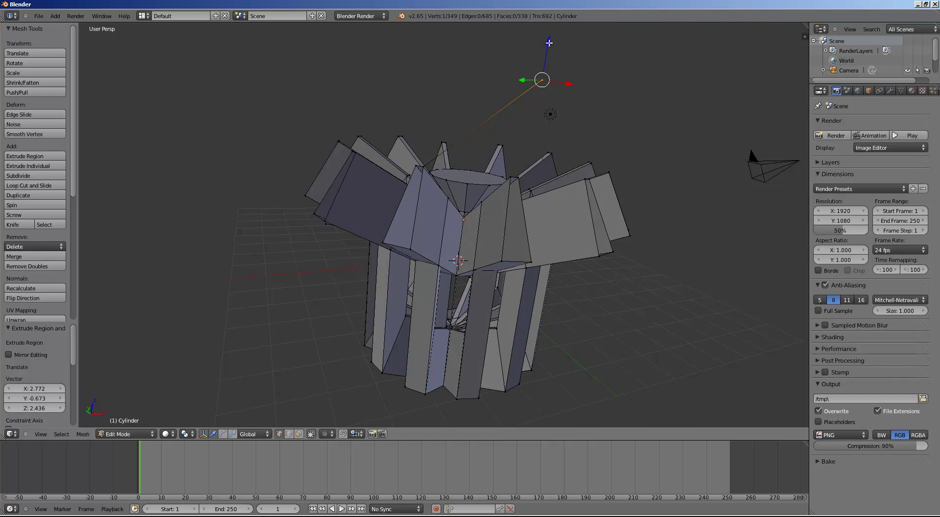
drag(549, 42, 557, 104)
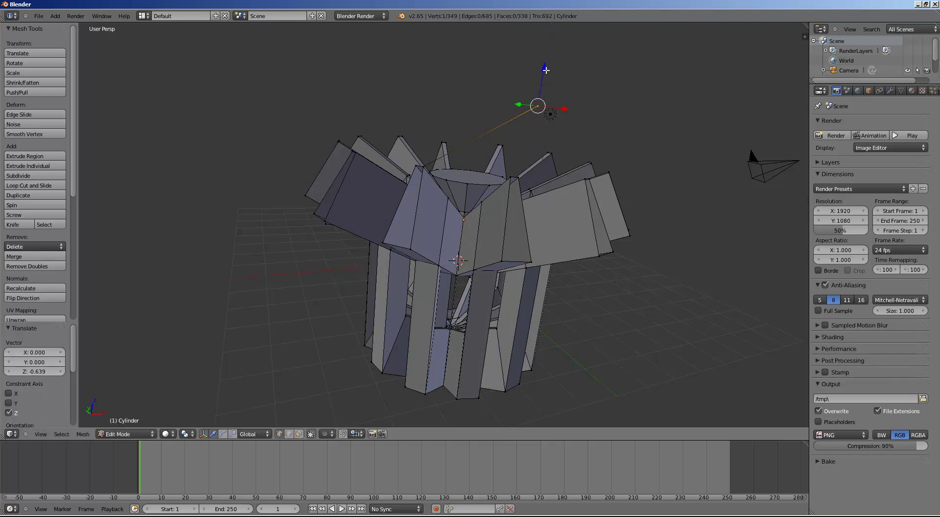
drag(543, 74, 555, 88)
drag(565, 110, 724, 108)
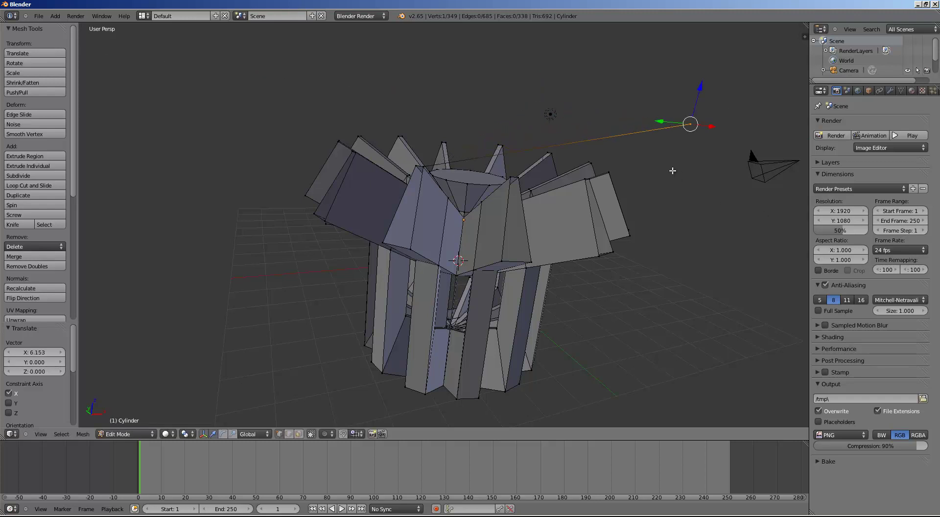
key(x)
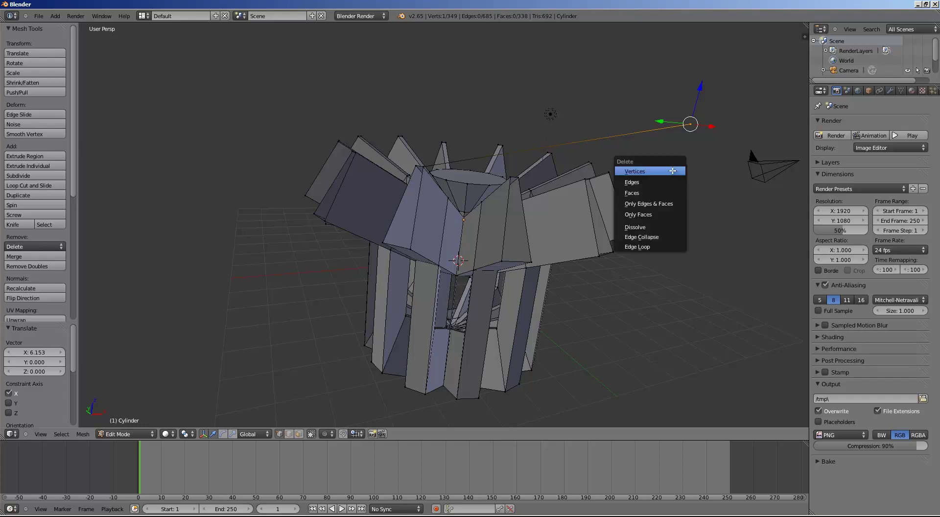
click(673, 171)
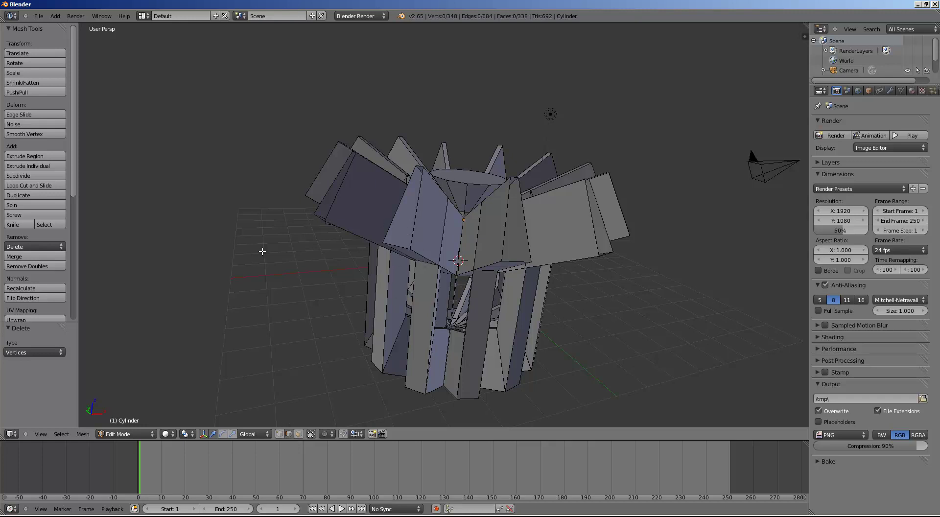
Step: Select five edges on the crown's top rim and extrude them upward with Extrude Region
middle_drag(257, 234, 306, 297)
right_click(468, 192)
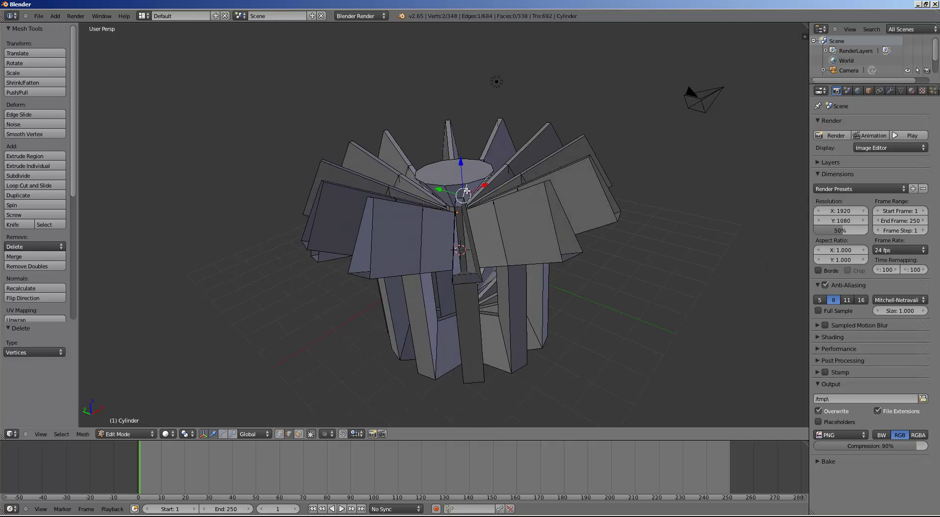
mouse_move(287, 216)
middle_down()
mouse_move(248, 225)
mouse_move(235, 244)
middle_up()
shift+right_click(471, 175)
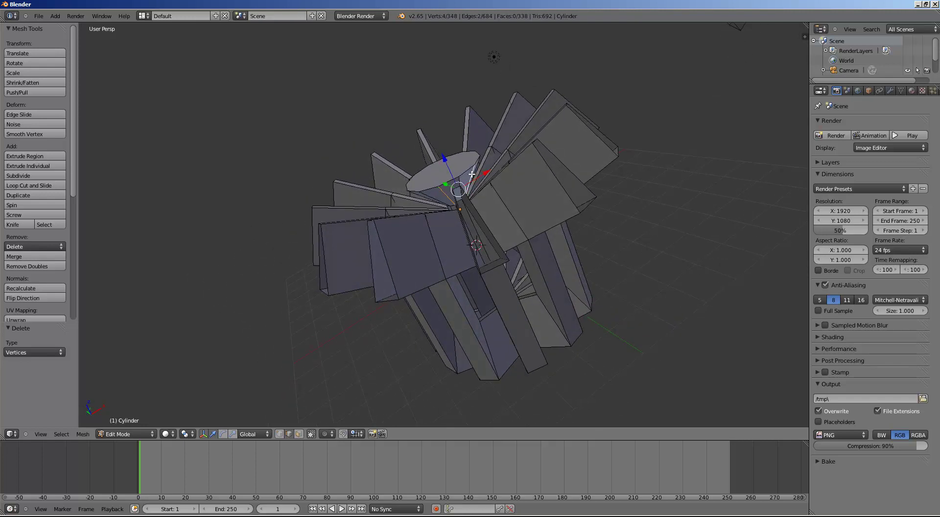
middle_drag(328, 126, 380, 113)
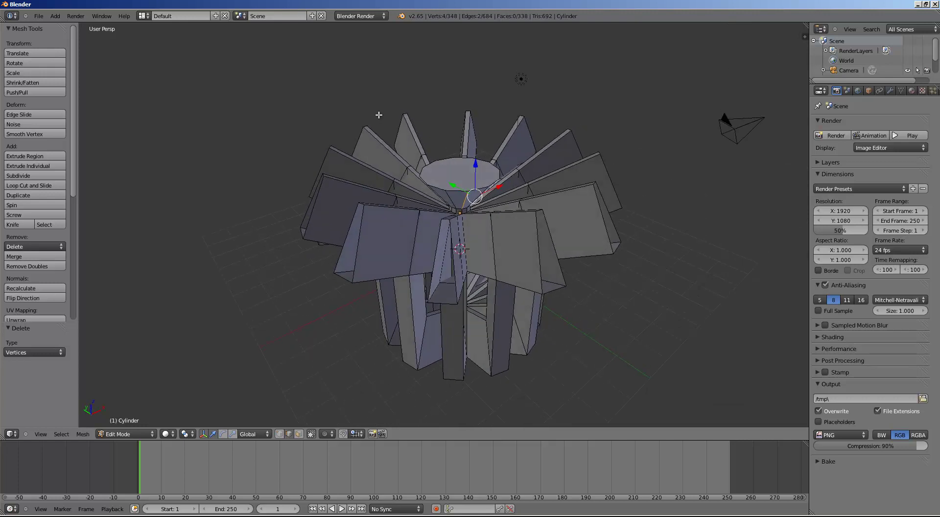
key(KP_6)
key(KP_6)
key(KP_6)
key(KP_6)
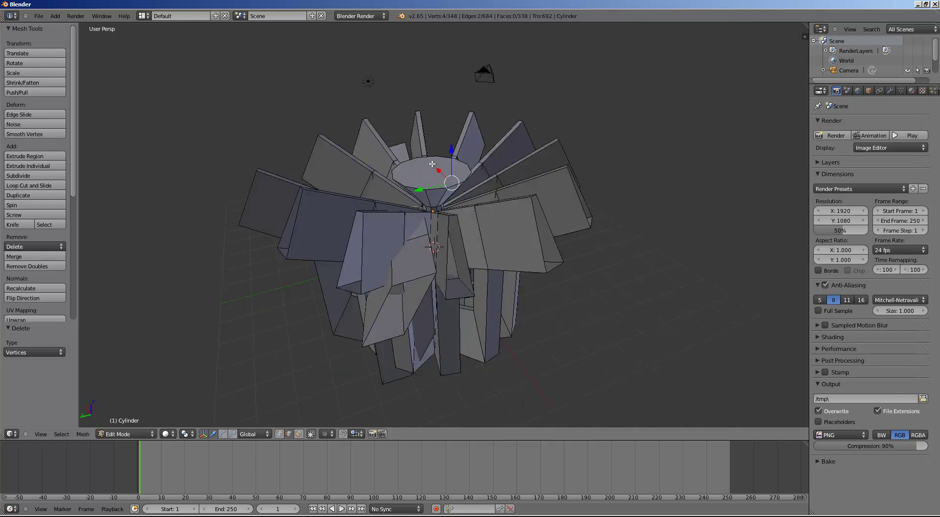
shift+right_click(444, 198)
shift+right_click(411, 192)
key(KP_6)
key(KP_6)
key(KP_6)
key(KP_6)
key(KP_6)
key(KP_6)
key(KP_6)
key(KP_6)
key(KP_6)
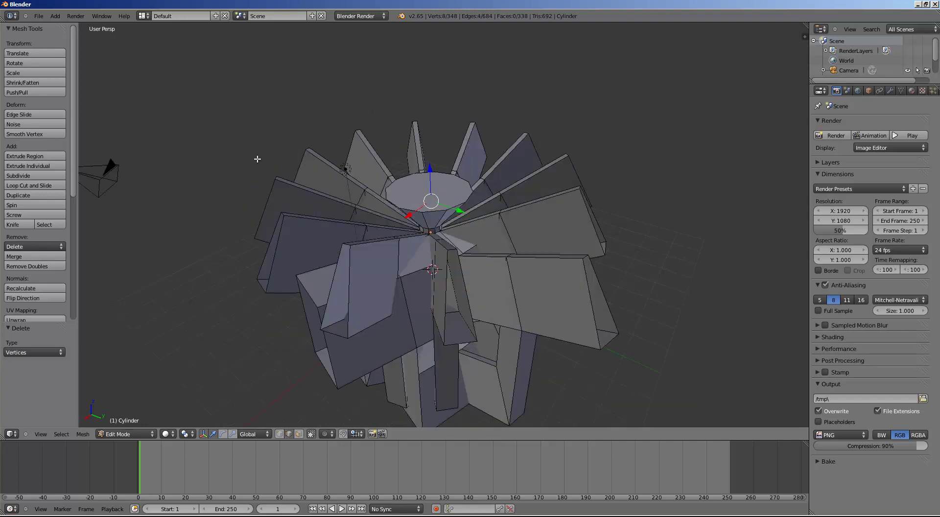
key(KP_6)
key(KP_6)
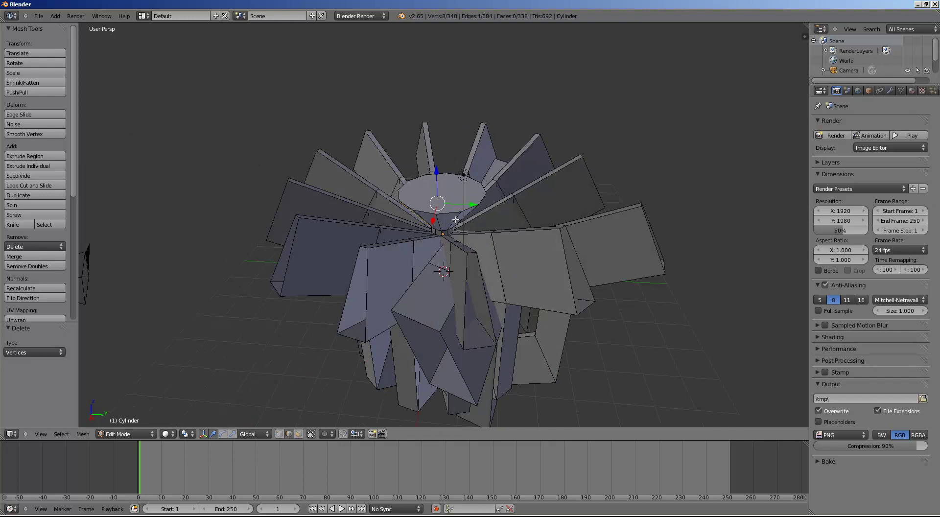
shift+right_click(456, 220)
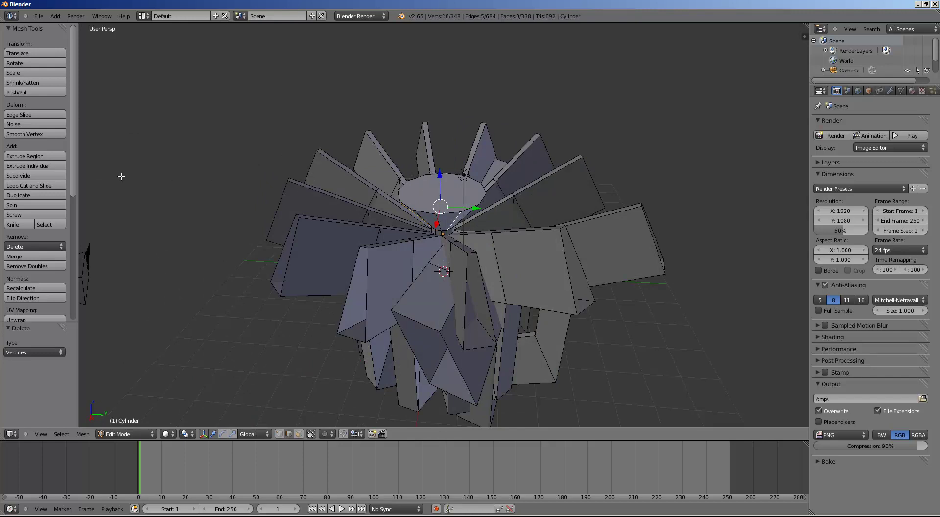
click(58, 167)
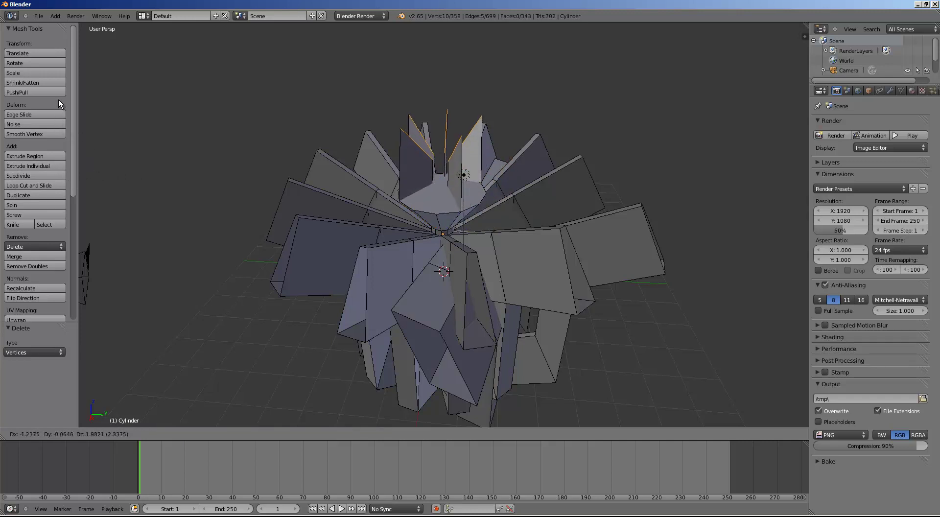
Step: Confirm the fin extrusion, extrude the fins again and scale them out by 3.92
click(55, 58)
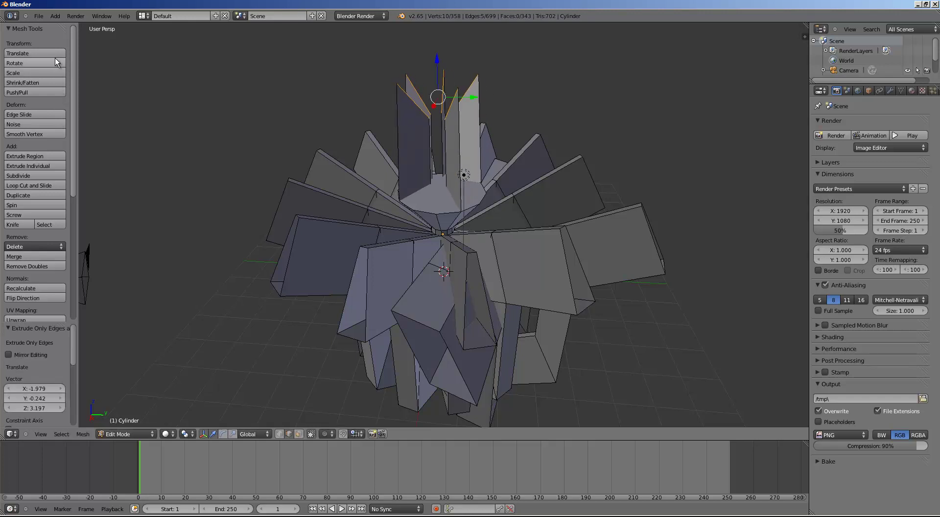
click(37, 157)
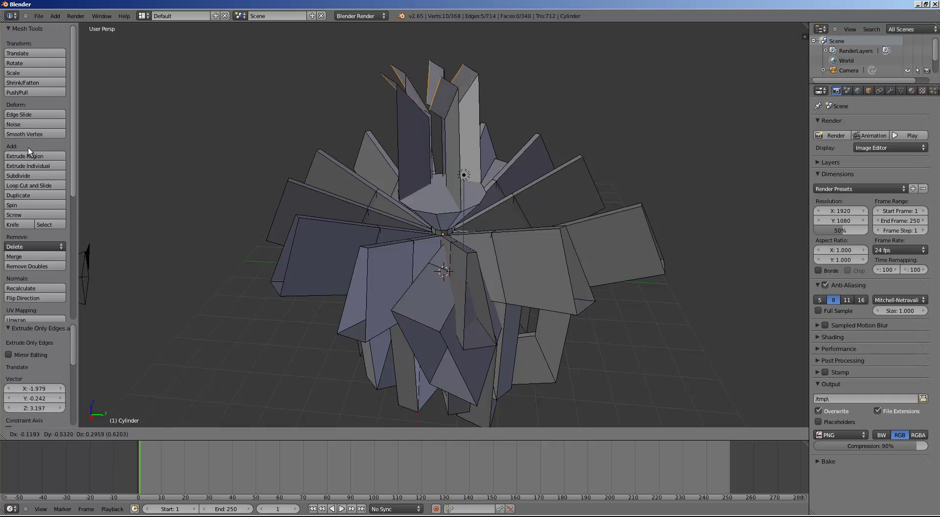
click(42, 148)
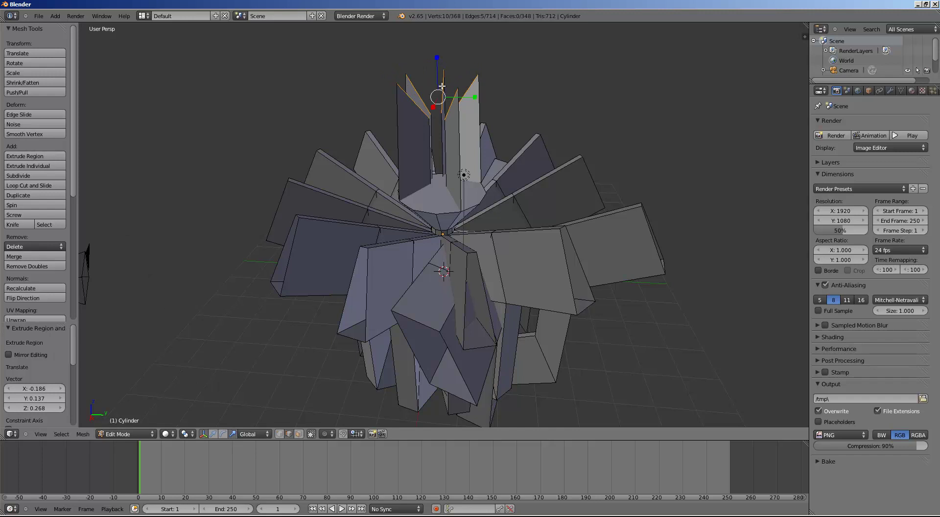
key(s)
click(466, 92)
Step: Look over the flared crown and return to Object Mode
scroll(323, 187, down, 3)
scroll(324, 186, down, 2)
middle_drag(324, 187, 306, 179)
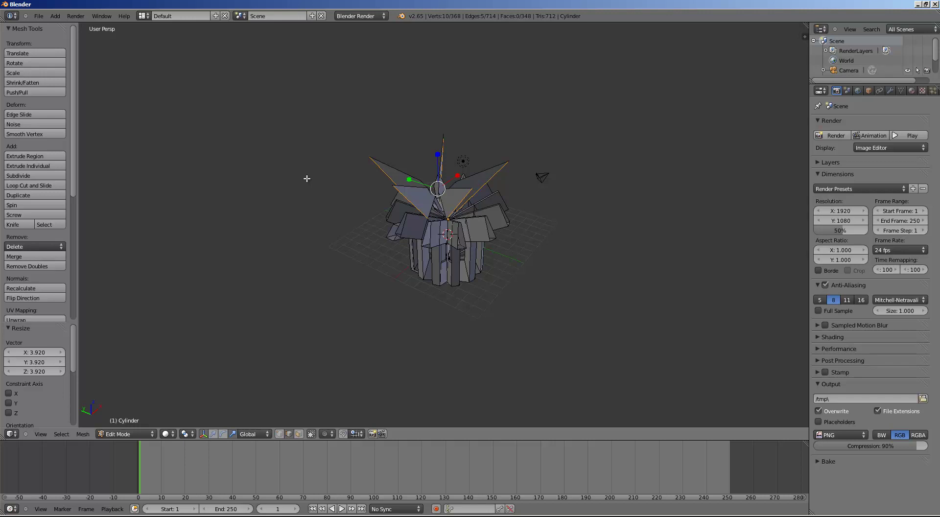
key(Tab)
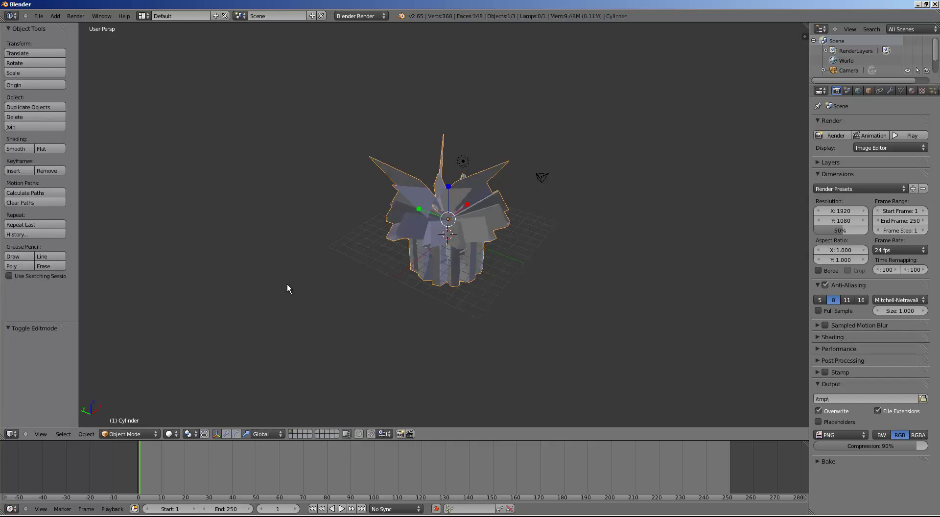
Step: Delete the finned cylinder and add a UV sphere in its place
key(Delete)
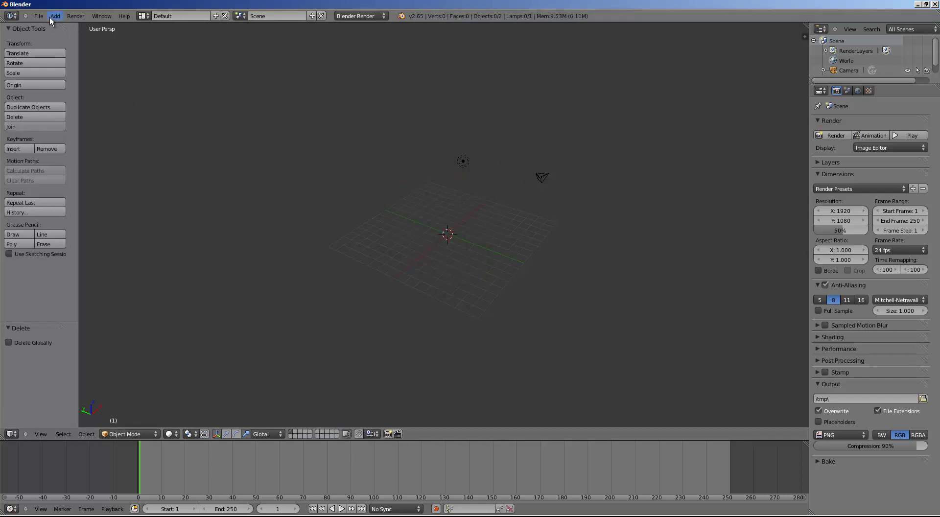
click(53, 16)
click(134, 58)
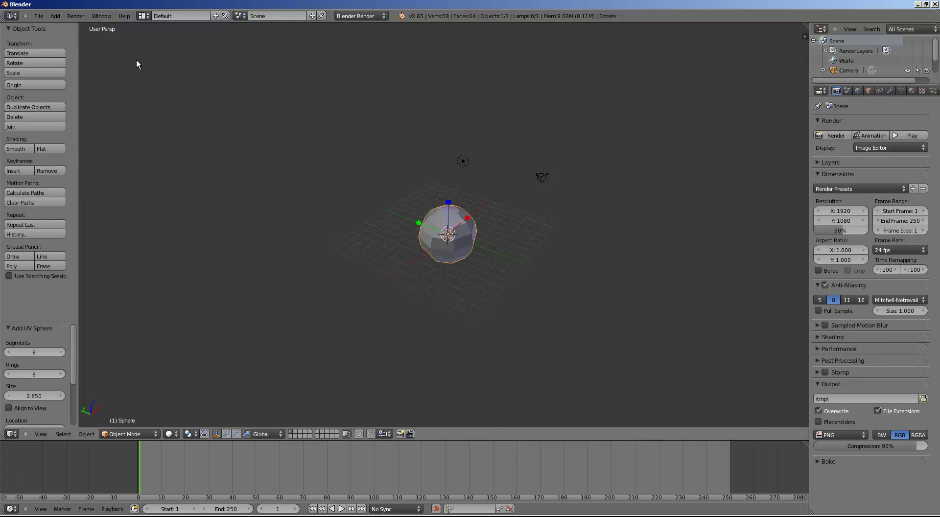
Step: Give the UV sphere 16 segments and 16 rings, then enter Edit Mode
click(44, 353)
text(1)
key(Return)
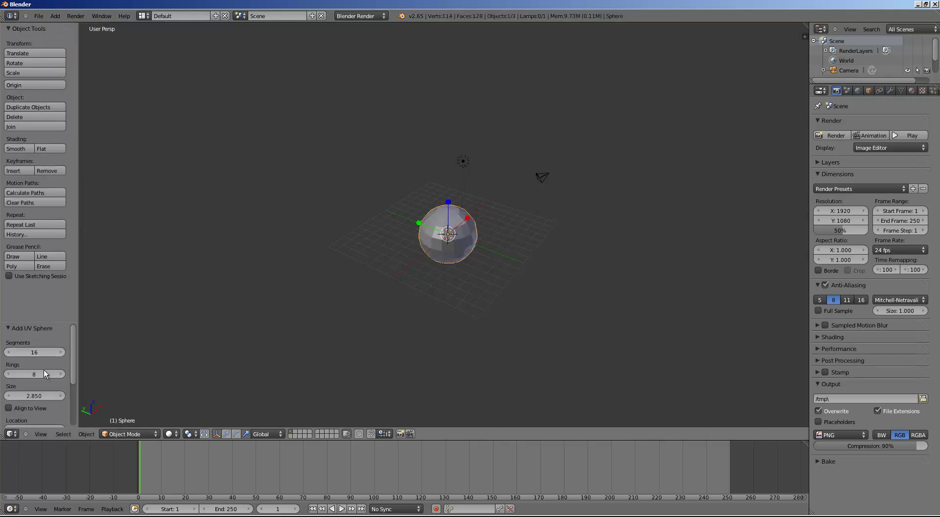
click(41, 374)
text(1)
key(Return)
key(Tab)
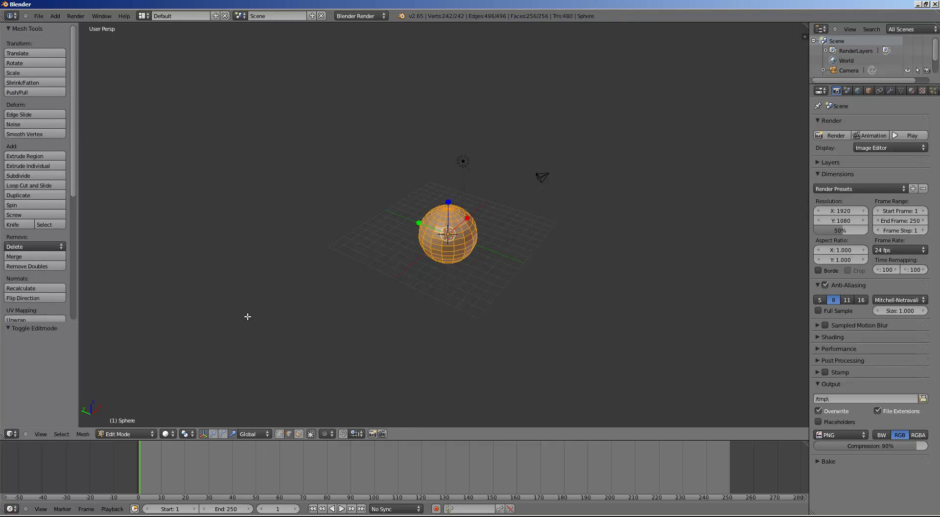
Step: Switch to face select mode, then trial an Extrude Region on the whole sphere and undo it
click(299, 433)
click(46, 158)
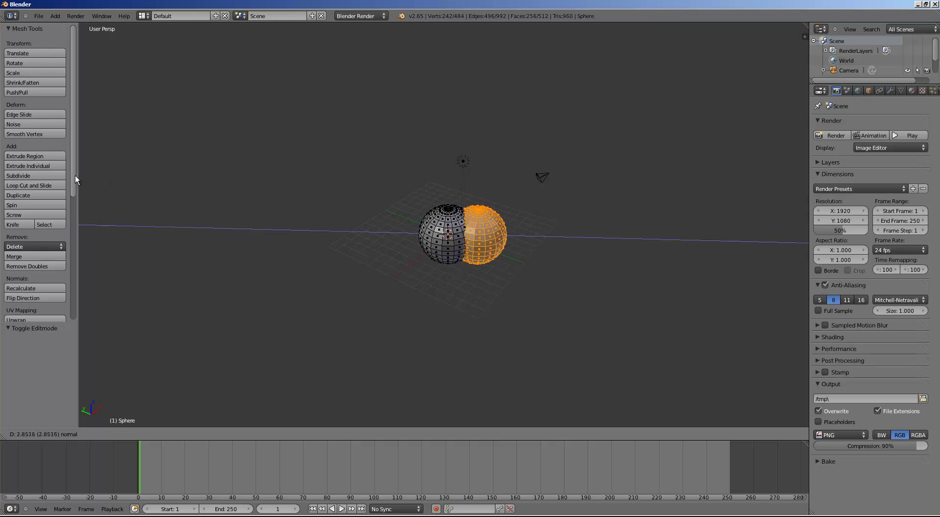
click(805, 174)
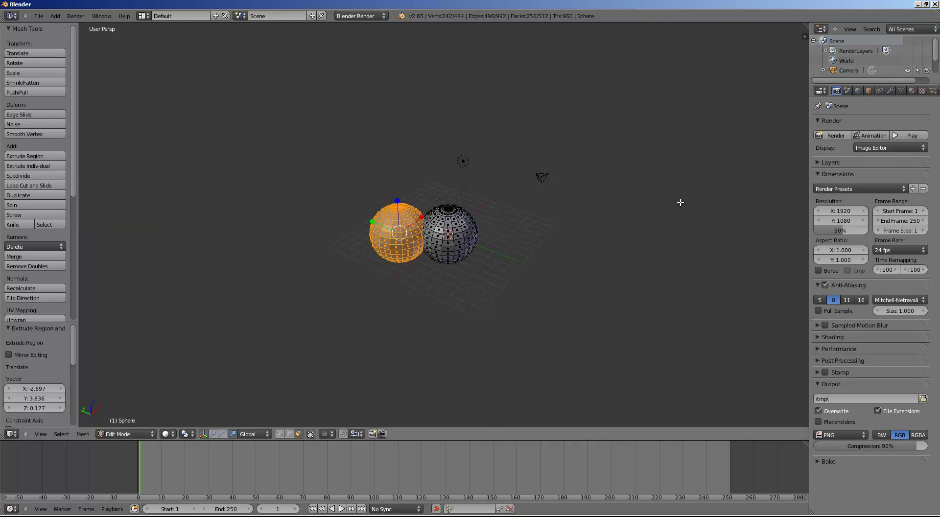
key(ctrl+z)
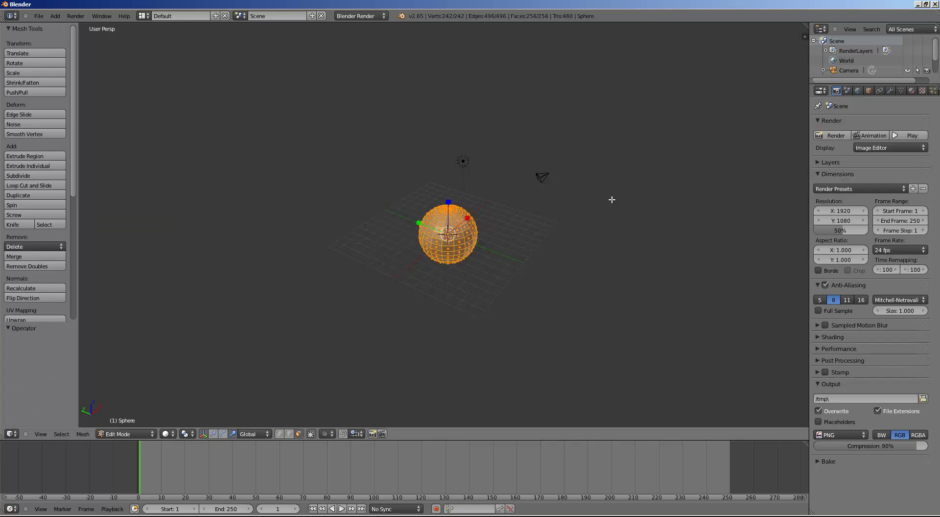
Step: Extrude every sphere face individually outward by an offset of 4.086
click(53, 166)
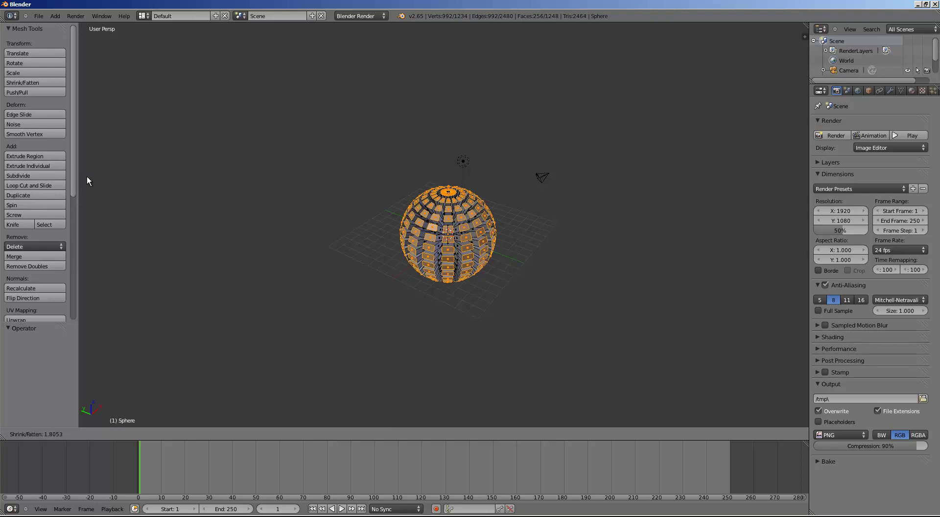
click(305, 145)
scroll(435, 255, up, 2)
scroll(434, 255, up, 4)
scroll(375, 253, up, 2)
scroll(376, 253, down, 1)
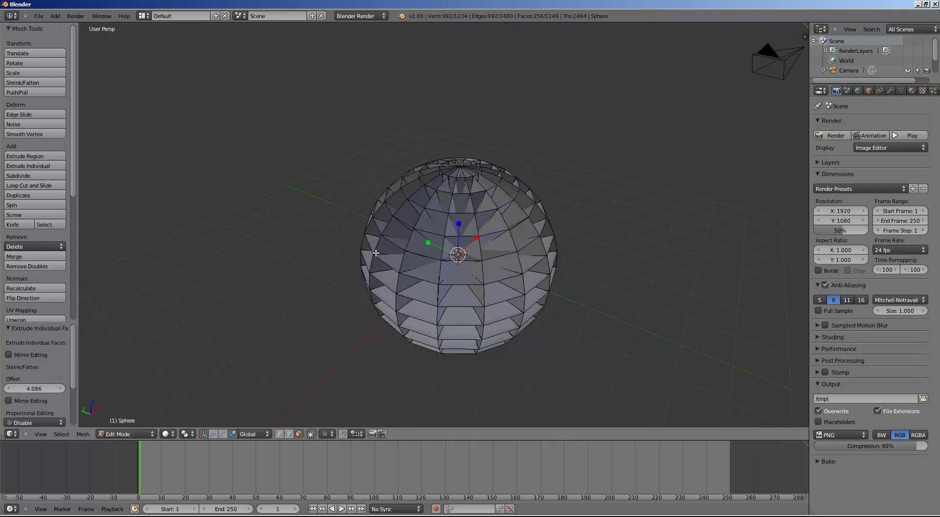
scroll(375, 255, down, 1)
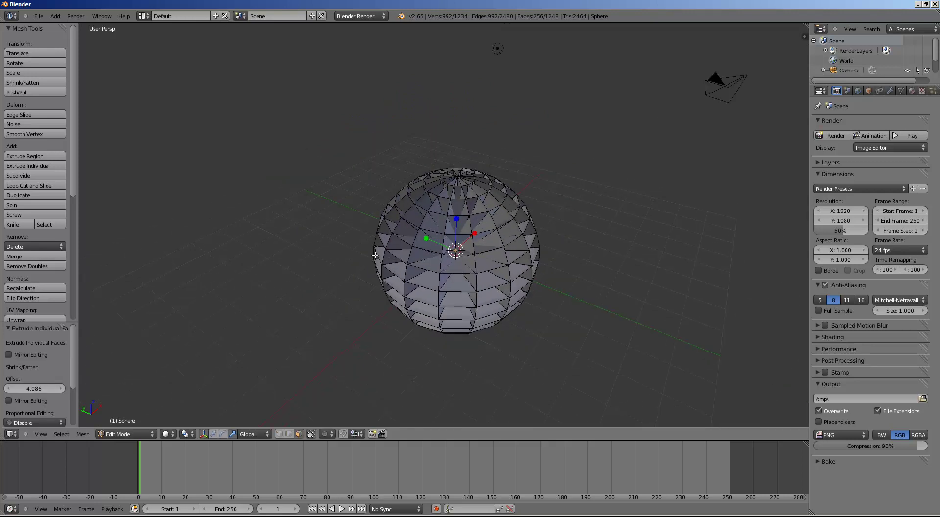
scroll(374, 255, down, 1)
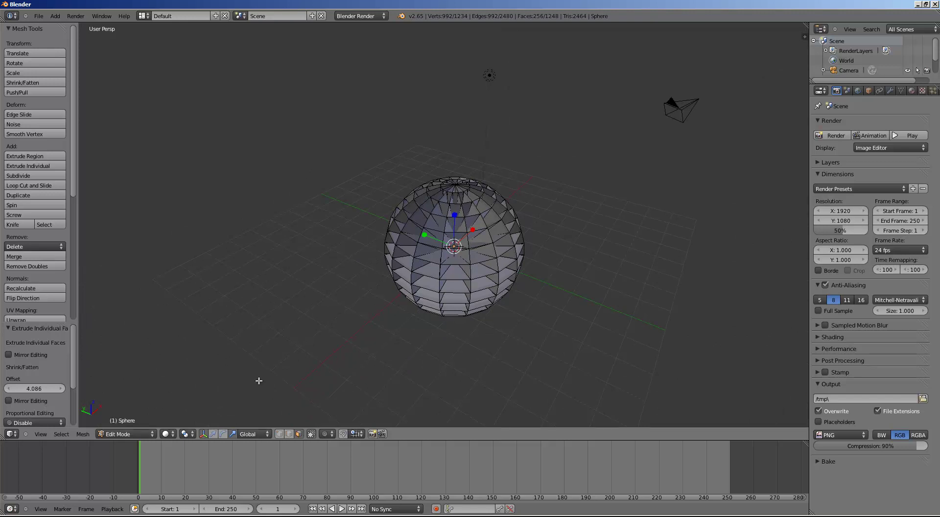
scroll(336, 299, down, 1)
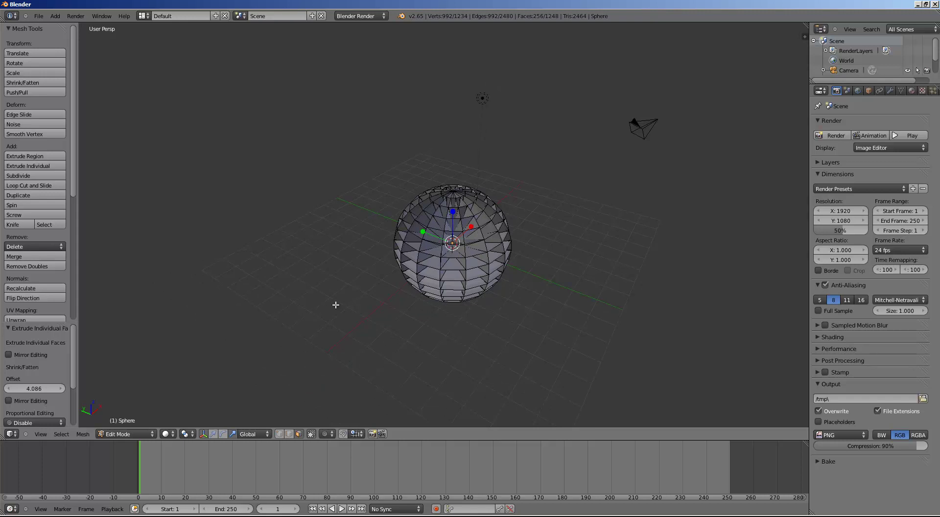
key(KP_6)
key(KP_6)
key(KP_6)
key(KP_6)
key(KP_6)
key(KP_6)
key(KP_6)
key(KP_6)
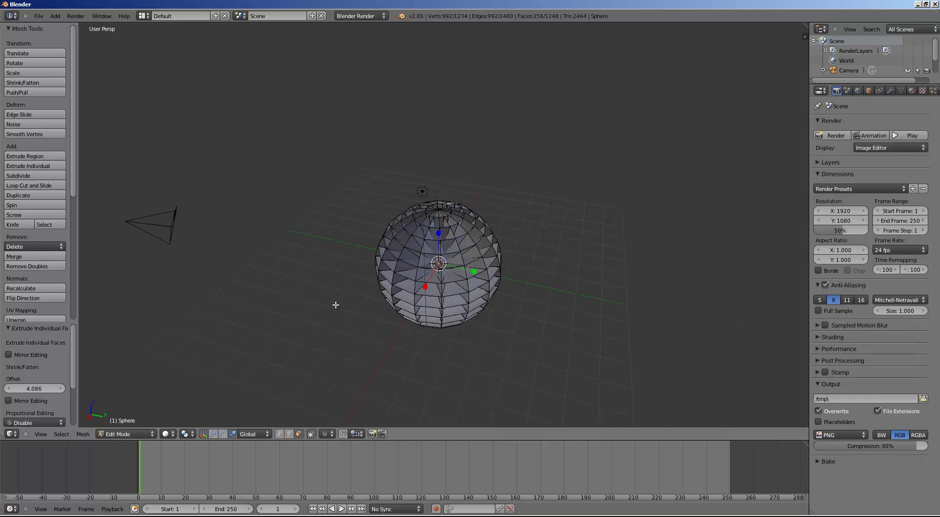